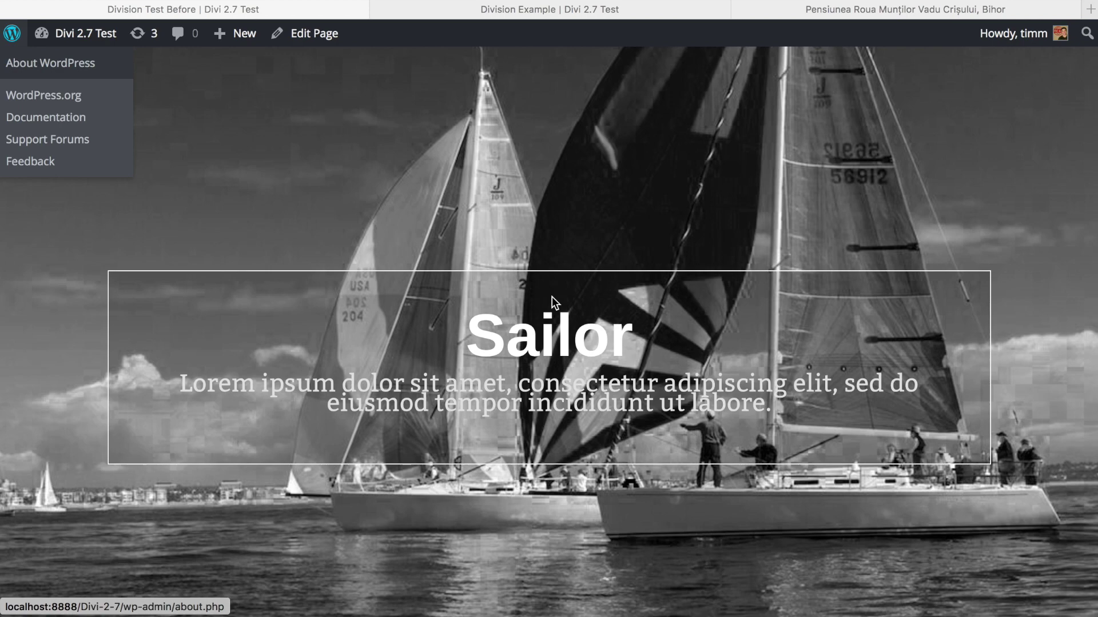
- Compare the plain Division Test Before page with the Division Example's wave and triangle dividers, then switch to the Pensiunea Roua Munților site
scroll(551, 297, "down", 6)
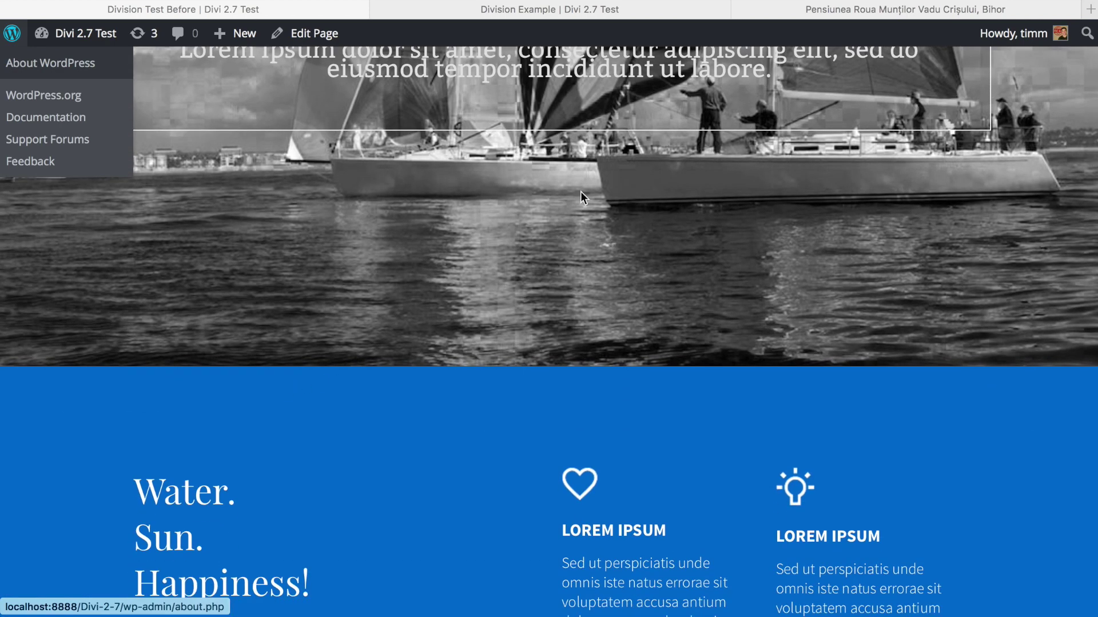
scroll(554, 294, "down", 13)
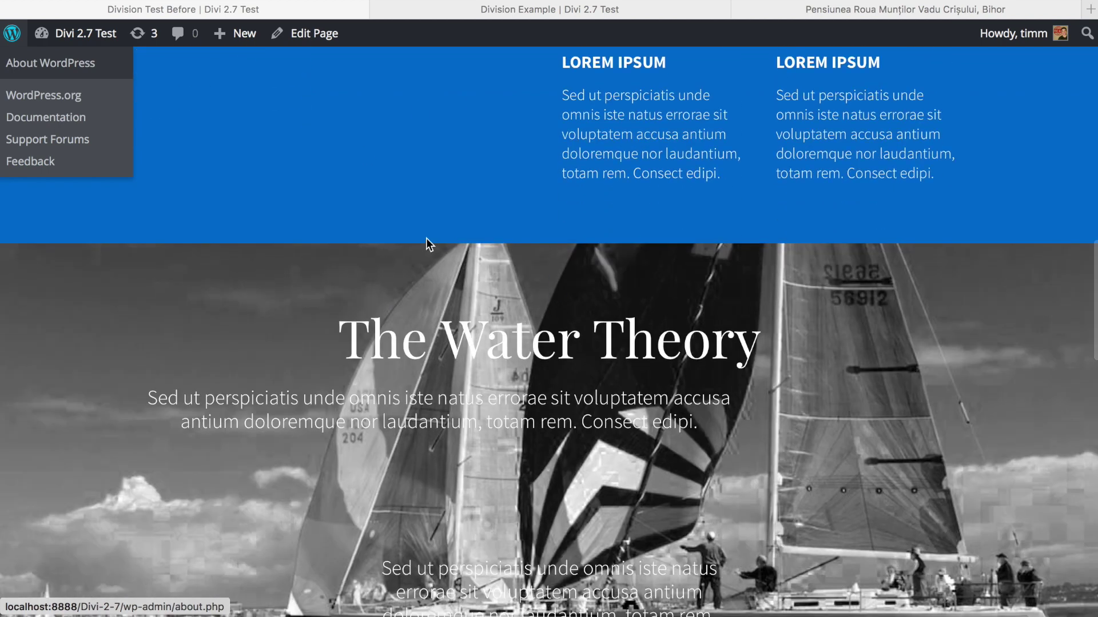
left_click(533, 12)
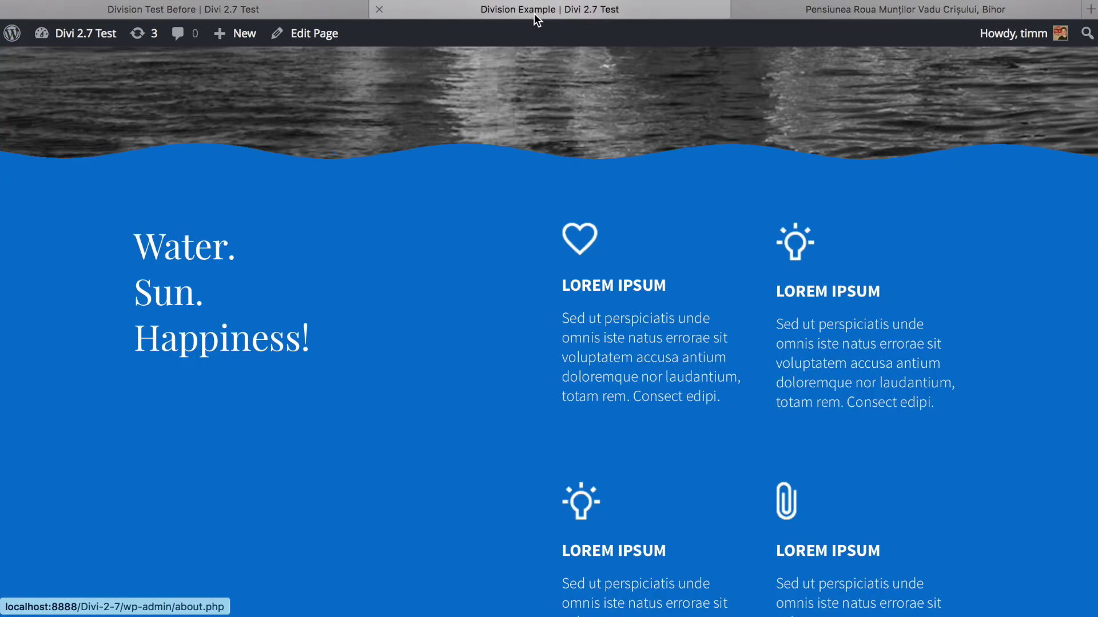
scroll(372, 307, "up", 4)
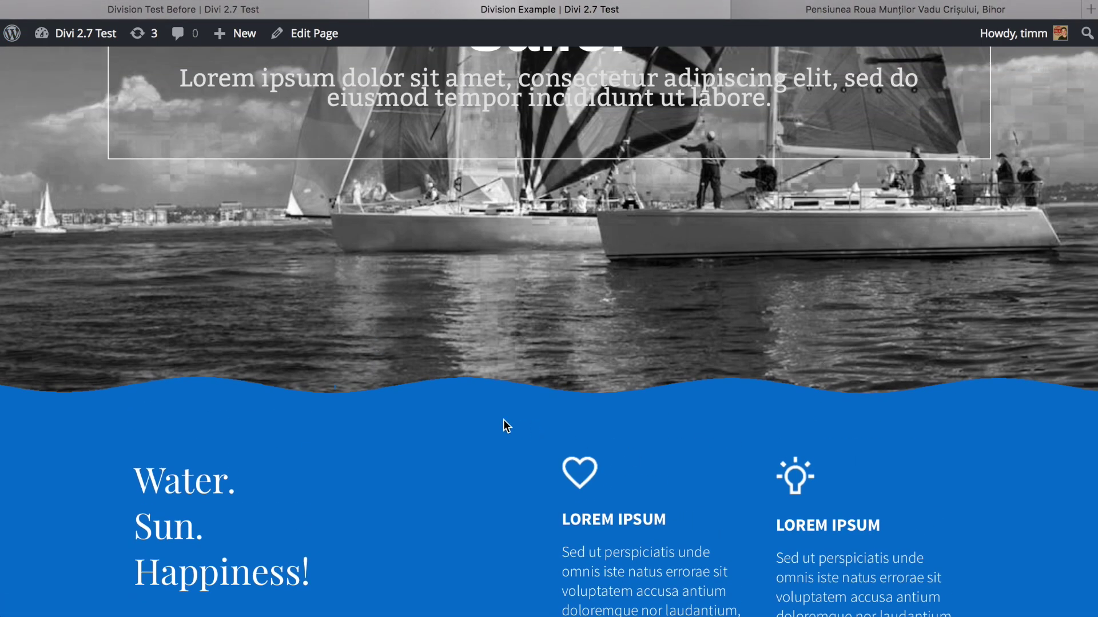
scroll(681, 392, "down", 10)
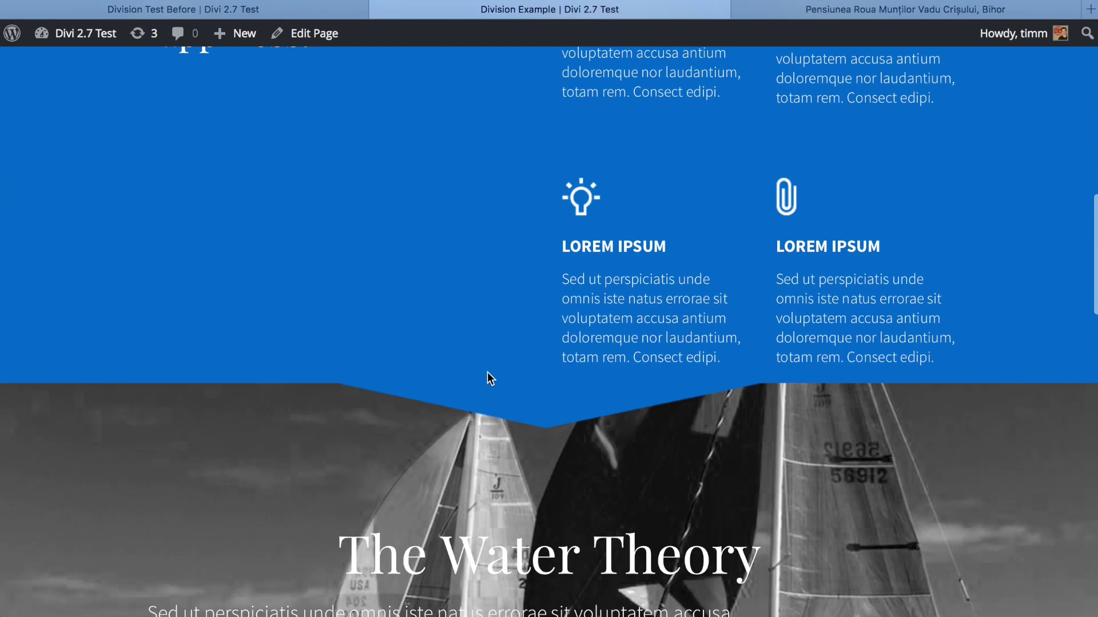
scroll(550, 496, "up", 9)
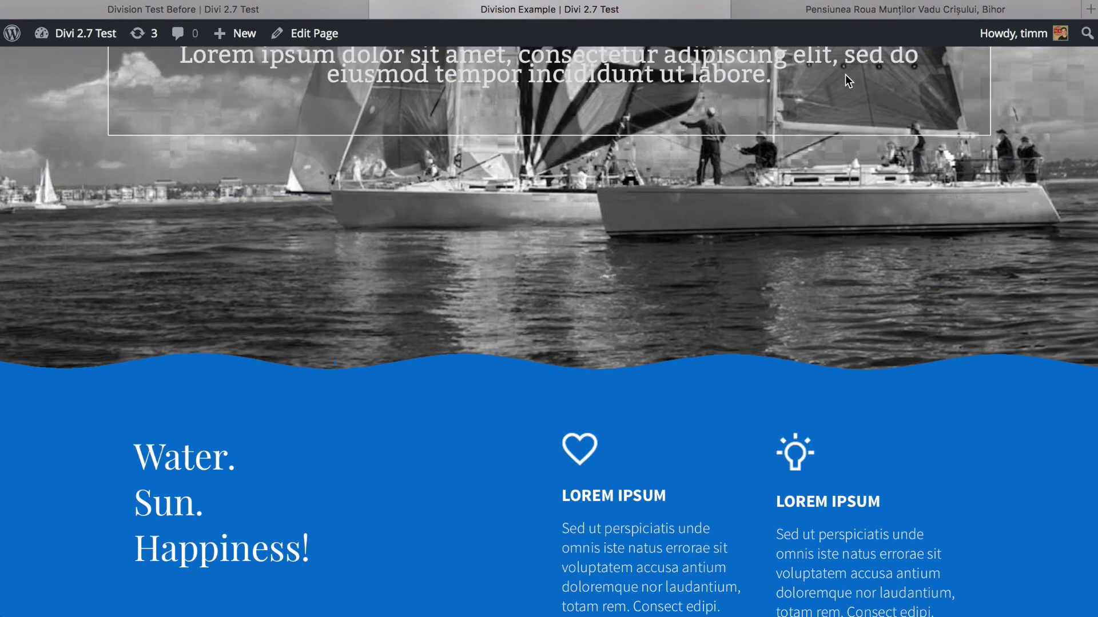
left_click(835, 9)
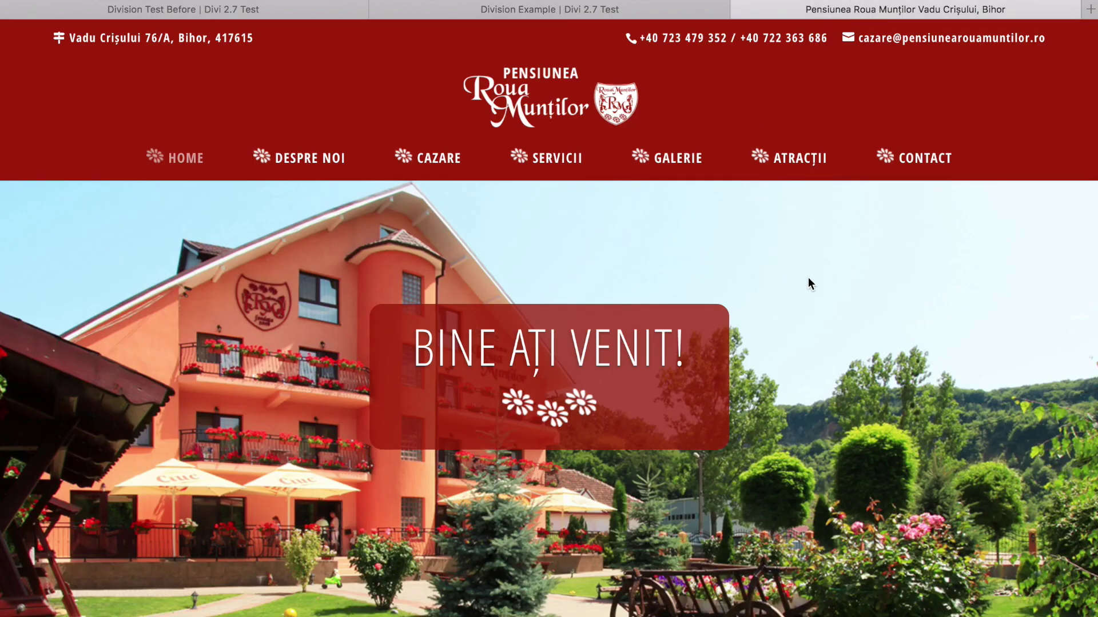
- Scroll the Pensiunea Roua Munților site down to its footer, then return to the Division Example page
scroll(808, 277, "down", 5)
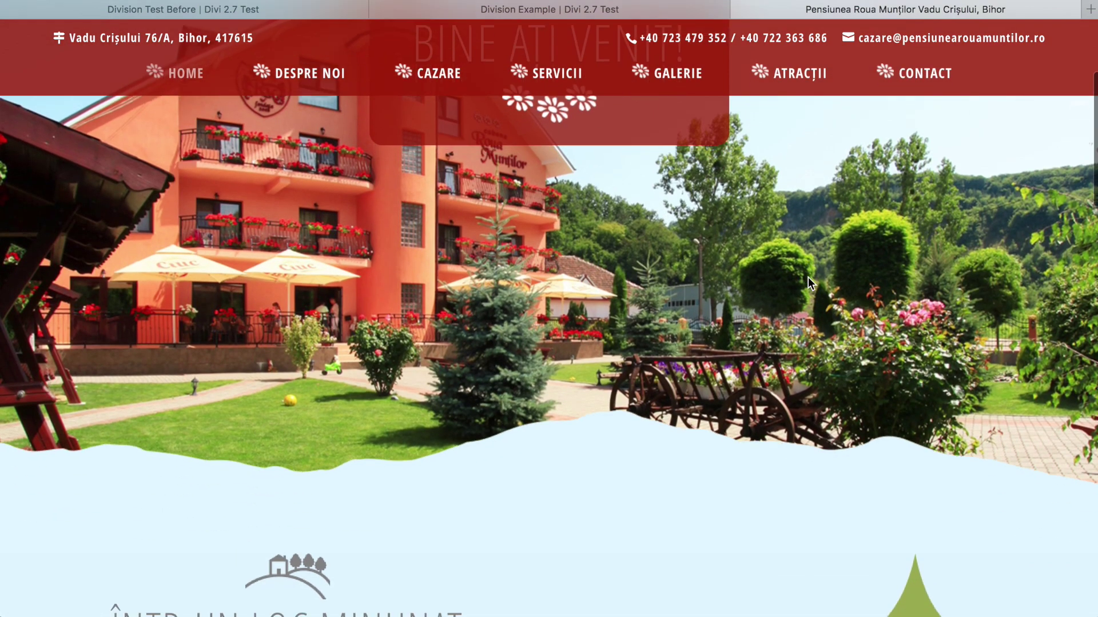
scroll(808, 276, "down", 8)
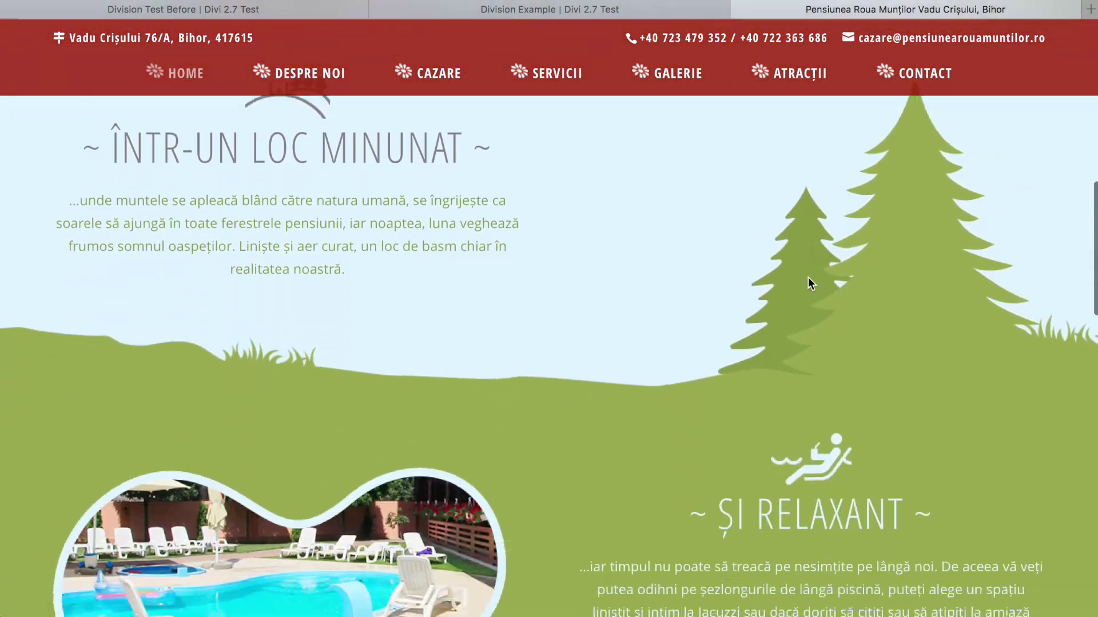
scroll(807, 282, "down", 6)
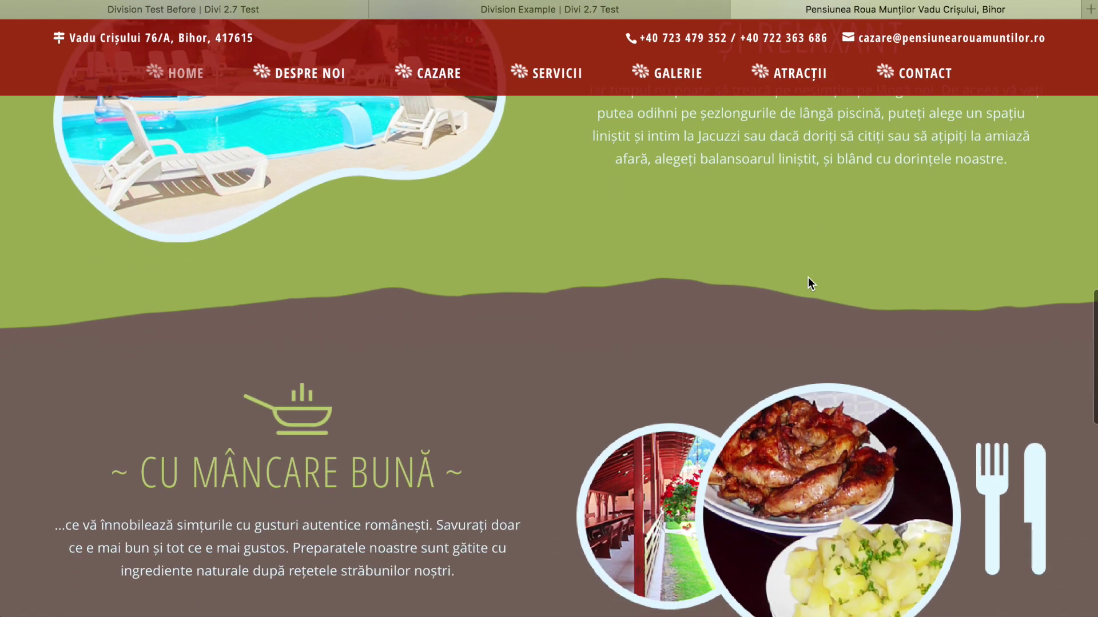
scroll(807, 276, "down", 3)
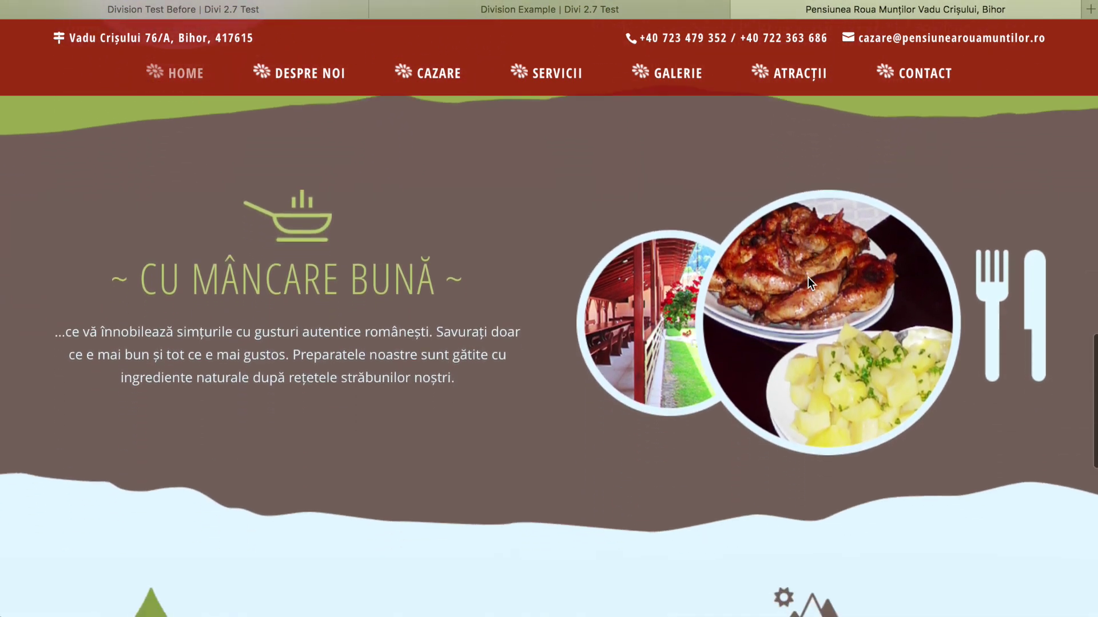
scroll(808, 277, "down", 5)
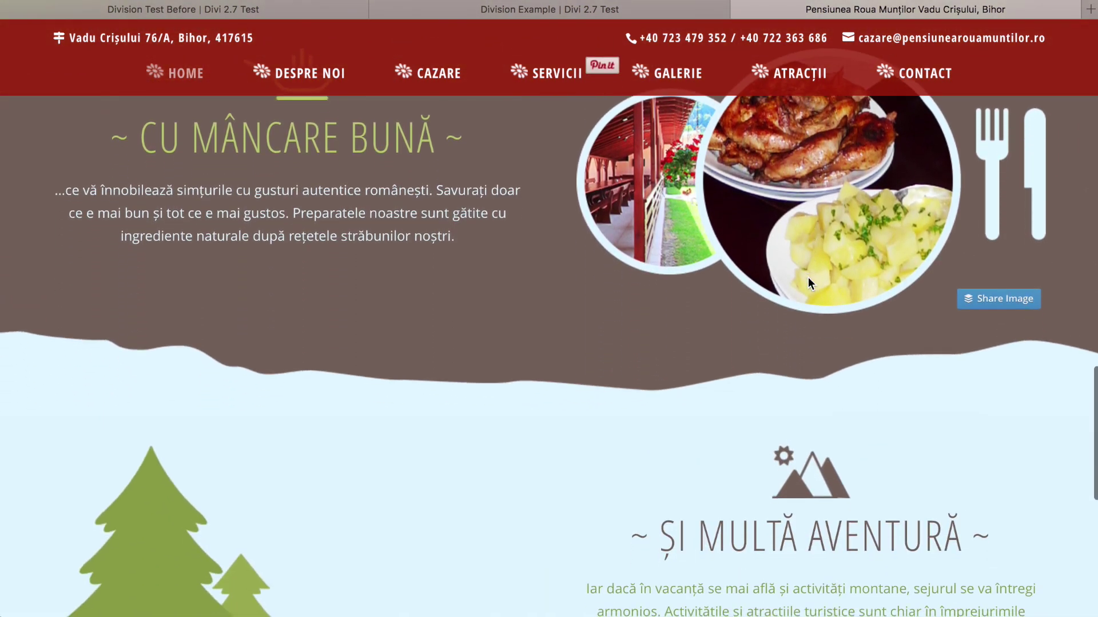
scroll(808, 277, "down", 6)
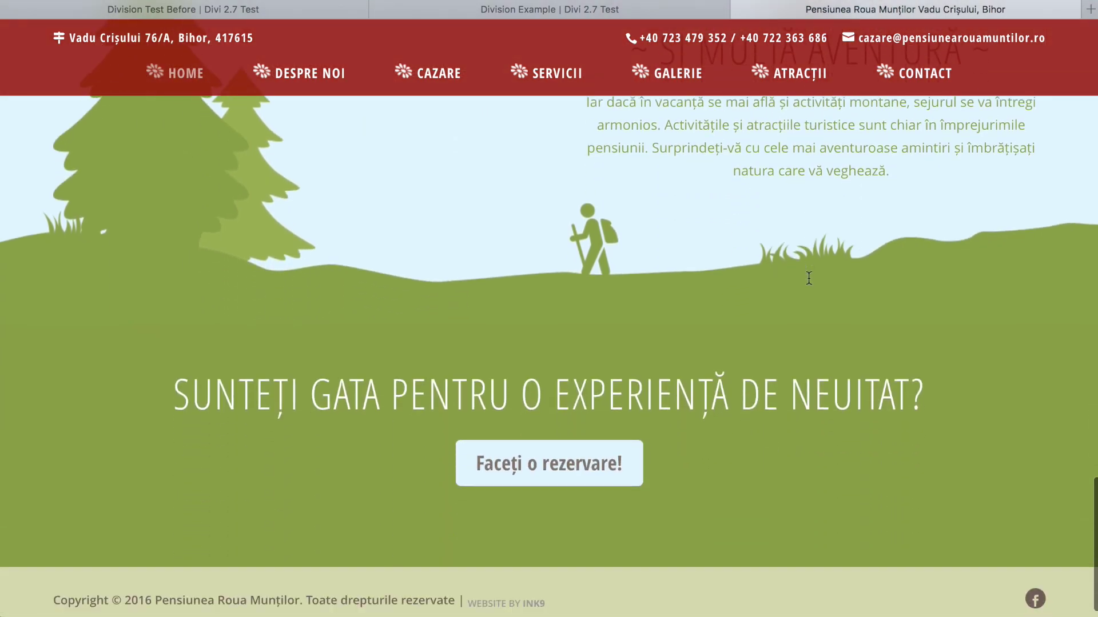
left_click(585, 15)
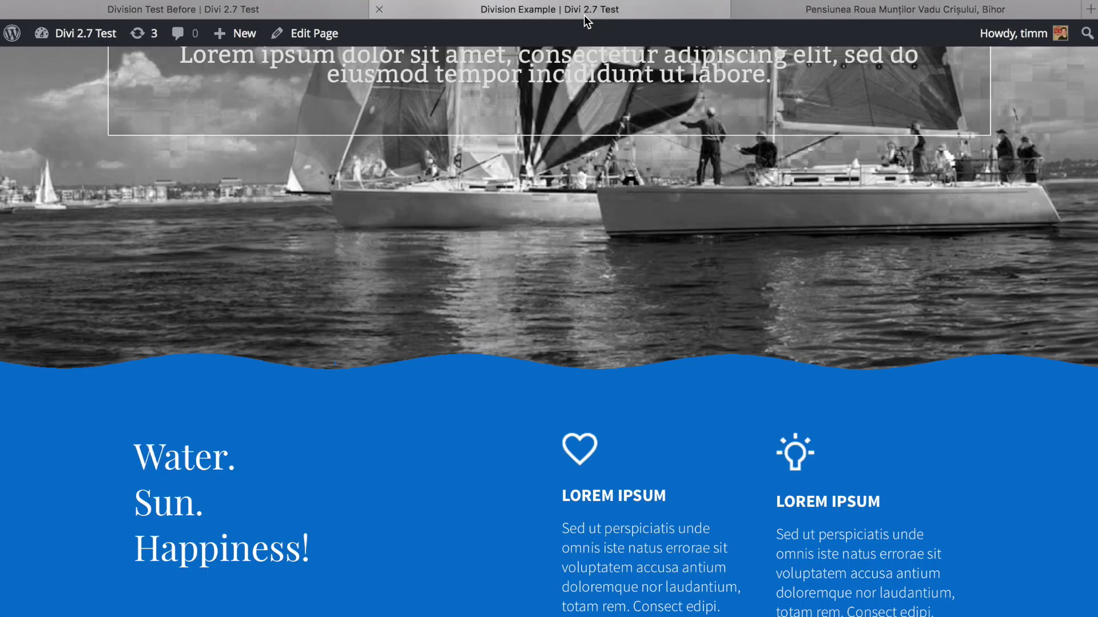
scroll(512, 317, "up", 4)
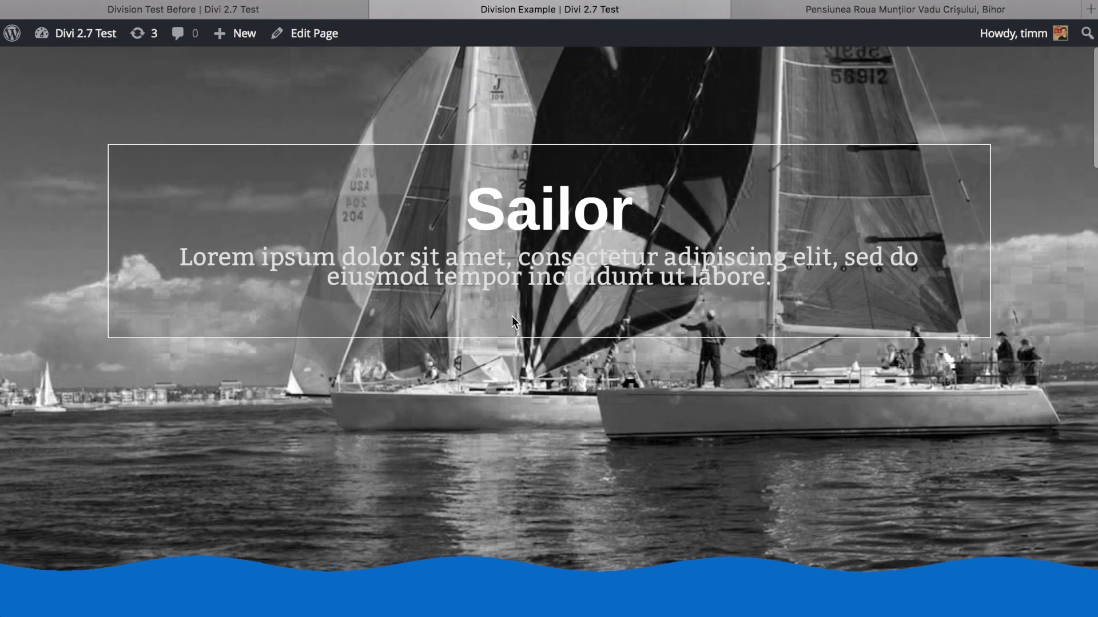
key("super+Tab")
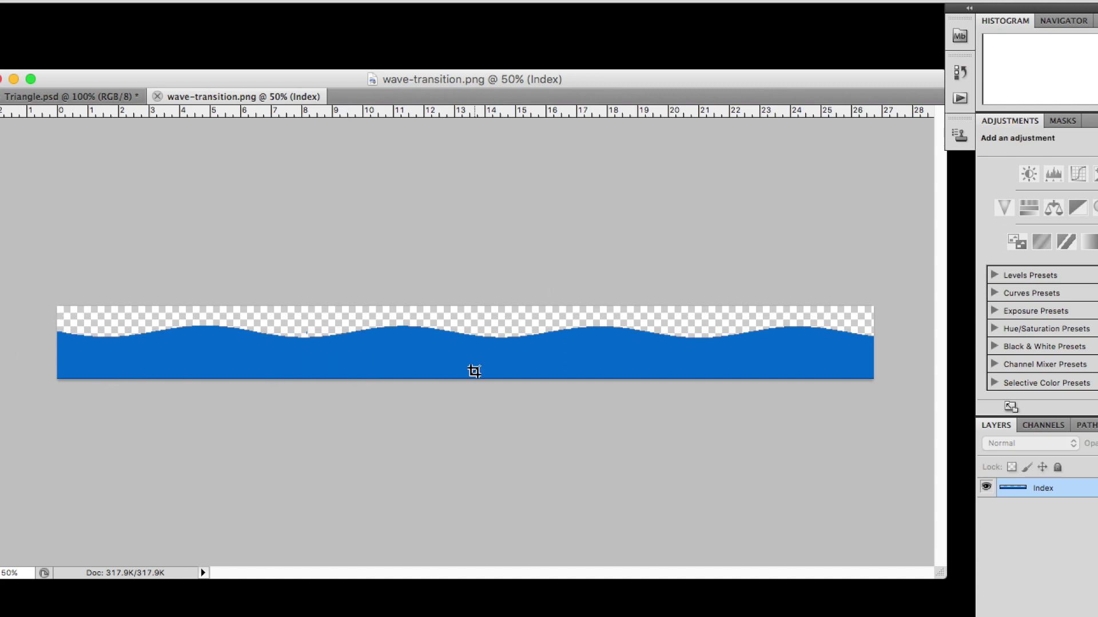
left_click(44, 100)
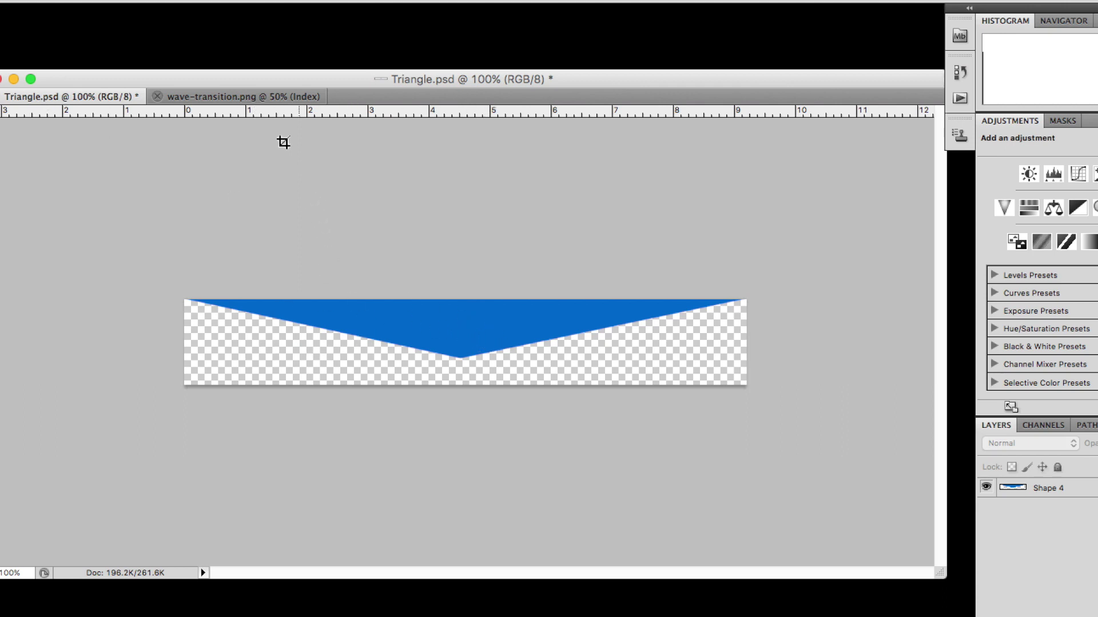
left_click(255, 99)
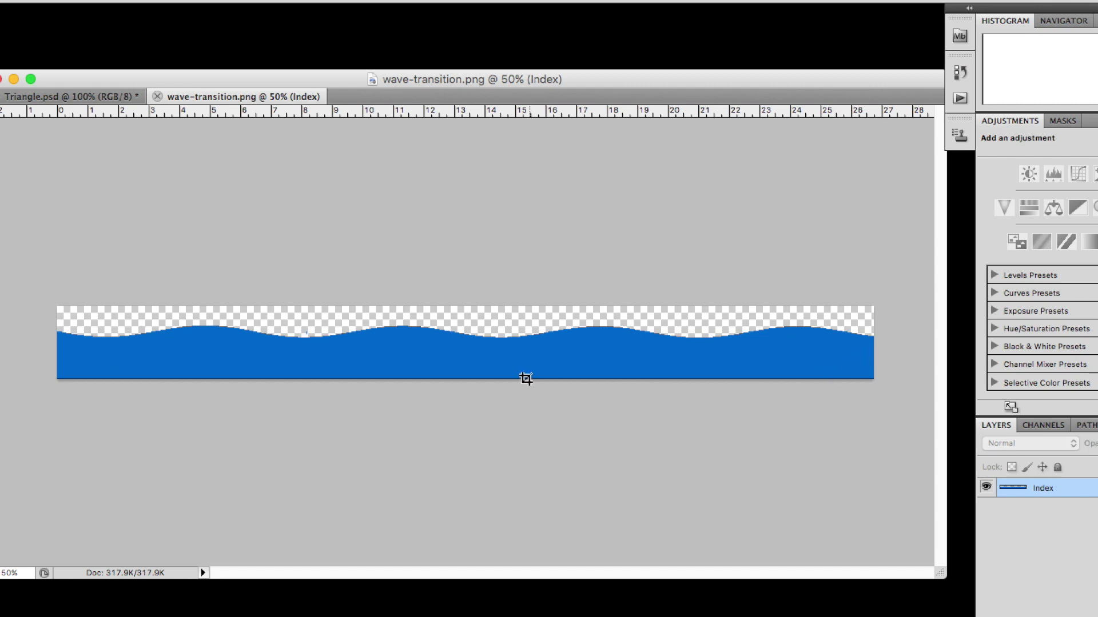
left_click(89, 99)
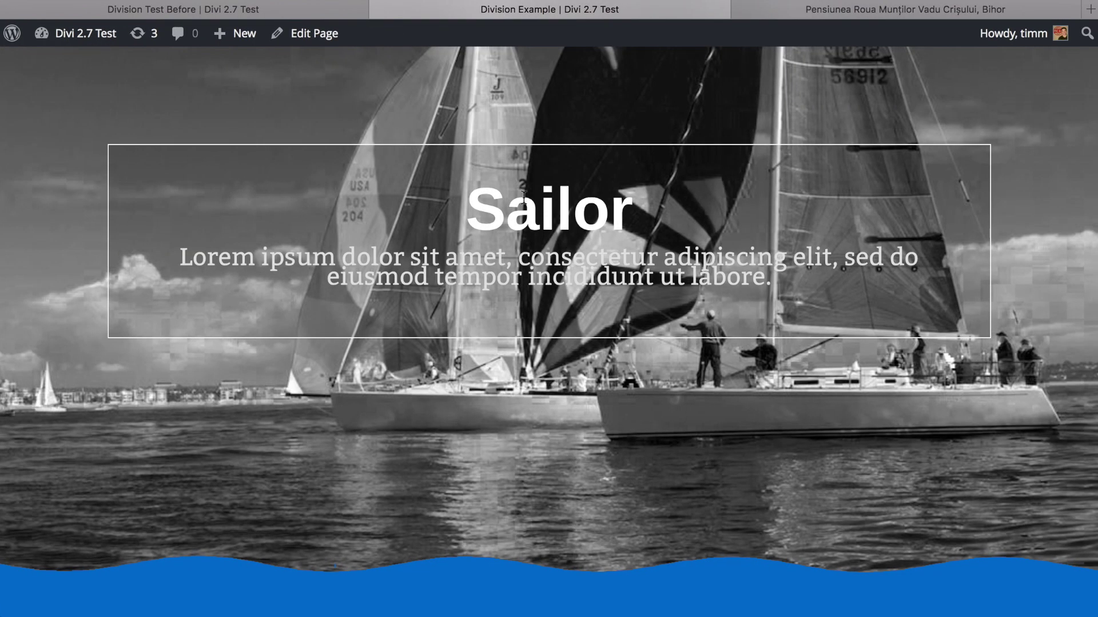
- Switch to the Division Test Before page and open it for editing from the admin bar
left_click(309, 9)
scroll(429, 264, "up", 8)
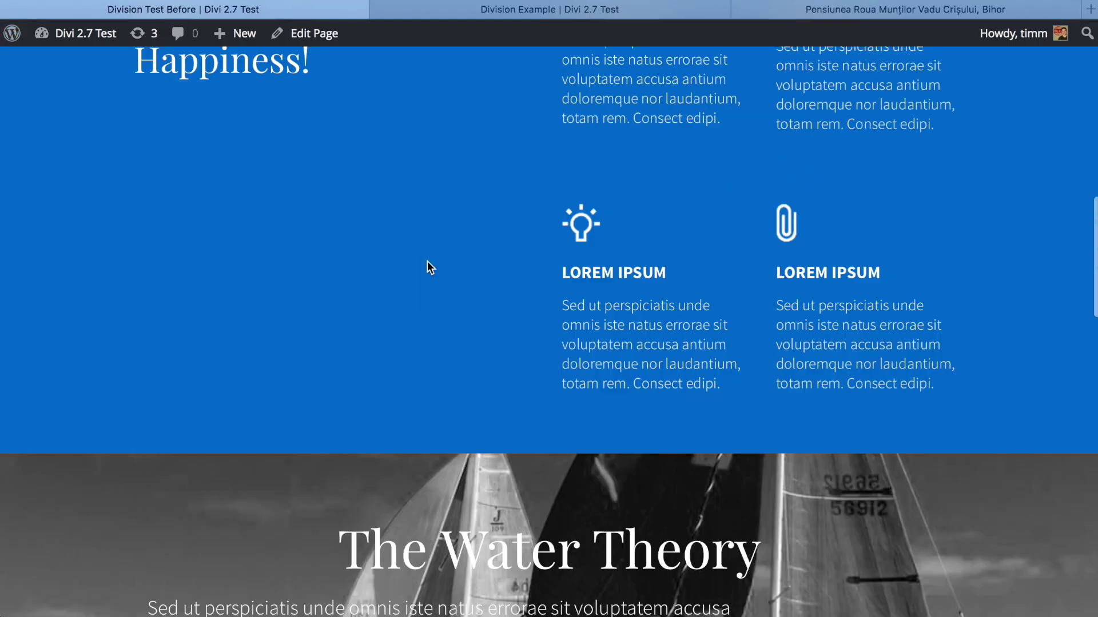
scroll(429, 264, "up", 10)
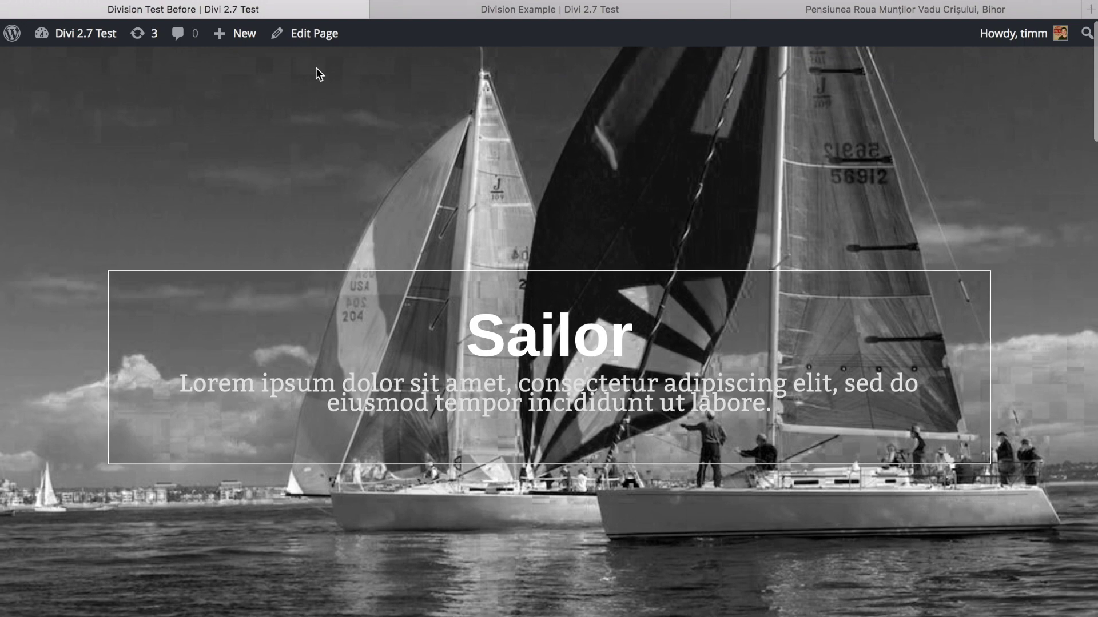
left_click(318, 36)
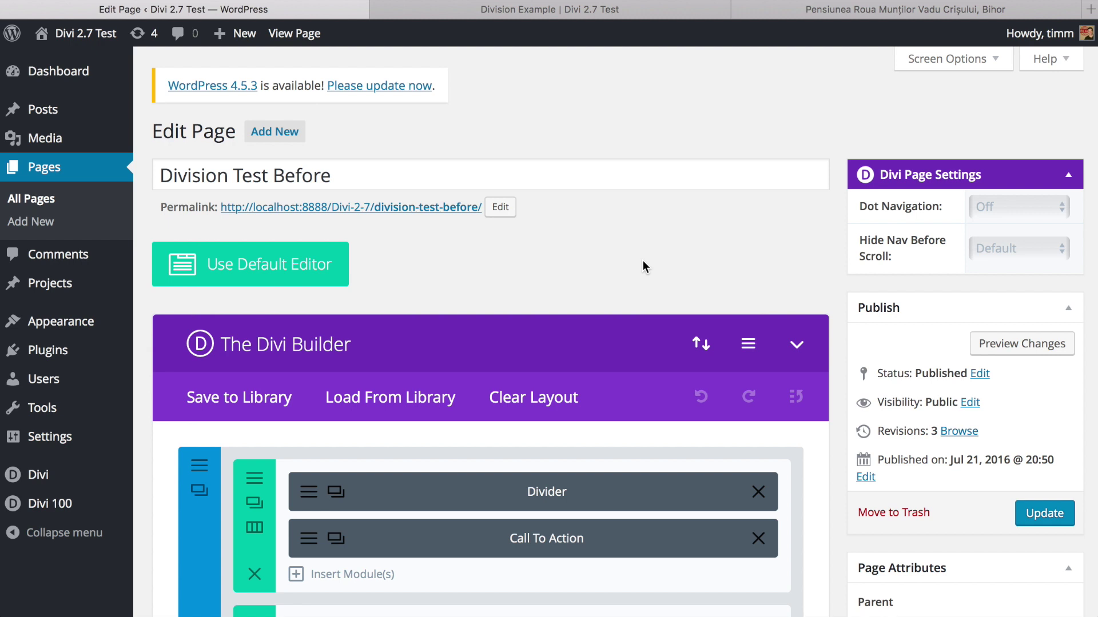
scroll(645, 266, "down", 3)
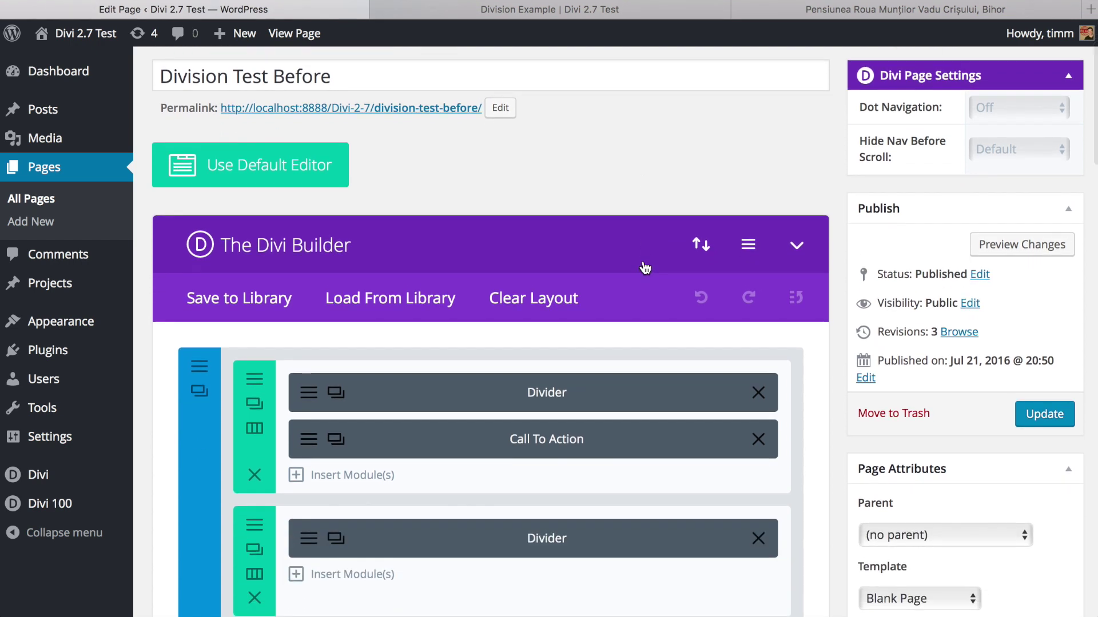
scroll(645, 268, "down", 1)
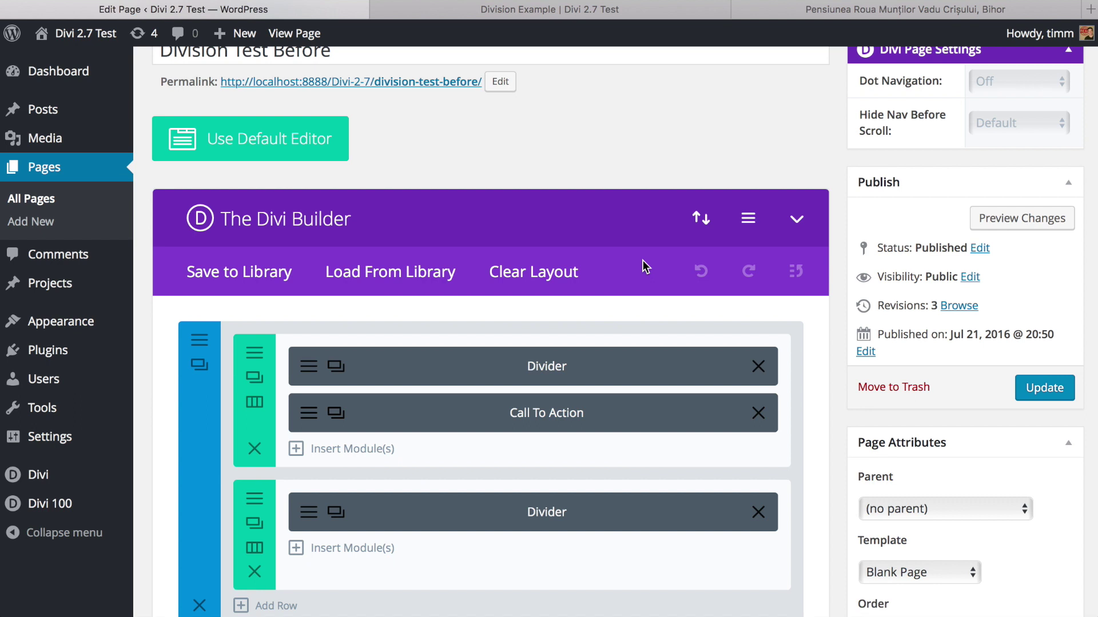
scroll(633, 294, "down", 5)
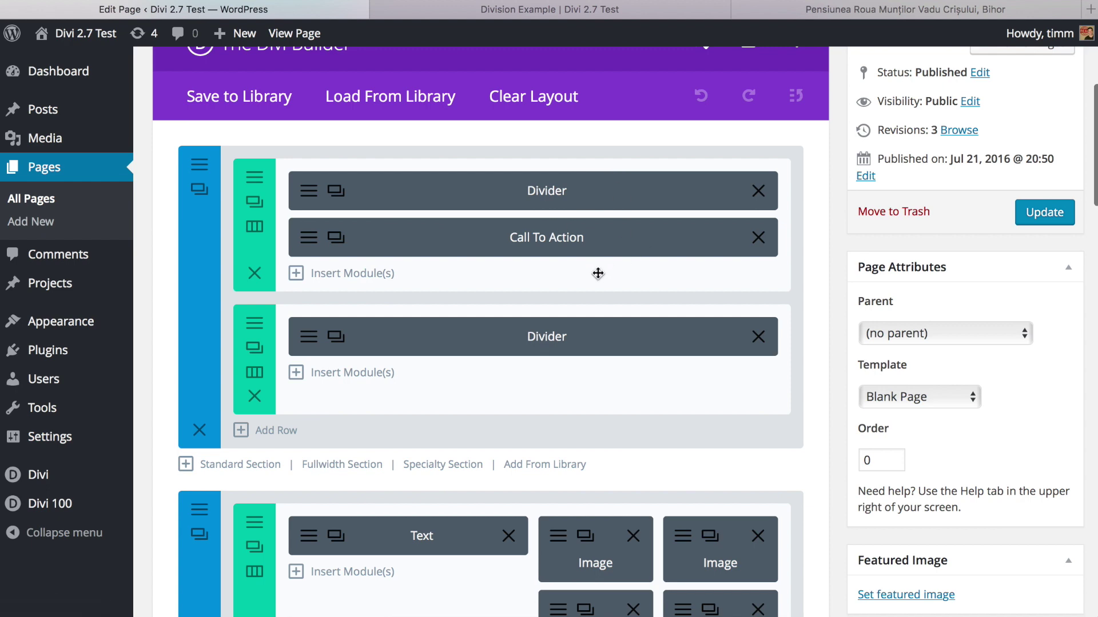
scroll(585, 337, "down", 3)
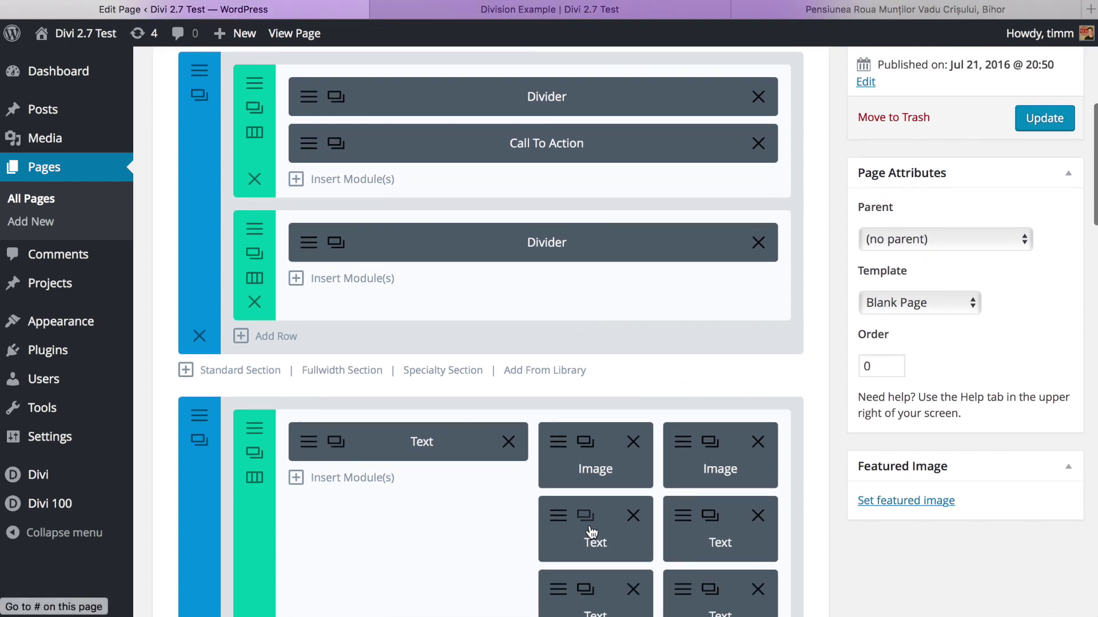
scroll(568, 511, "down", 3)
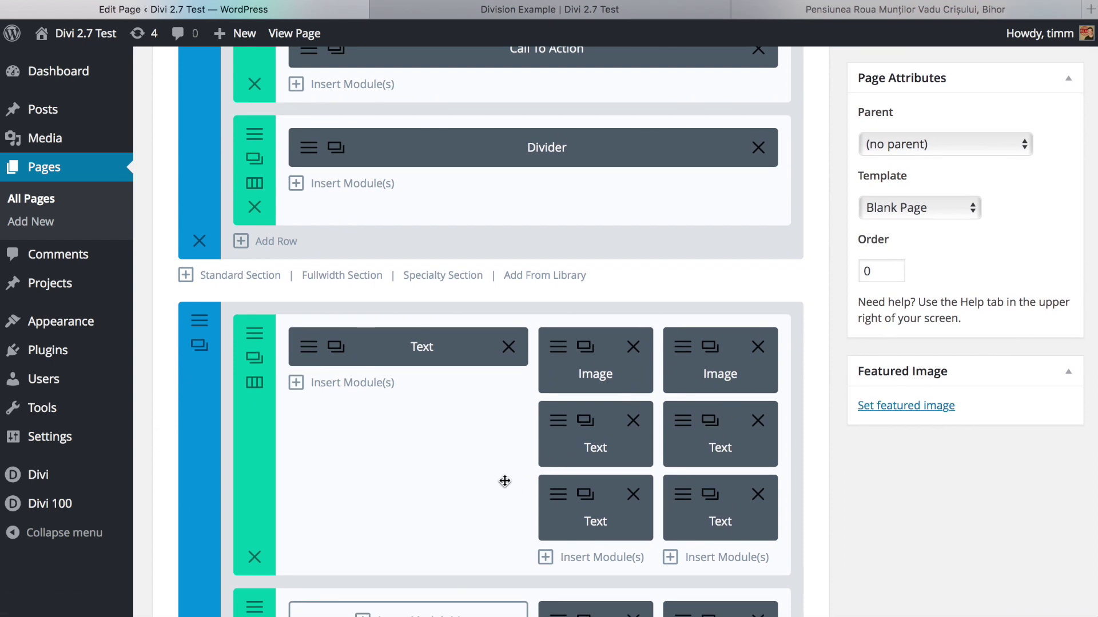
scroll(504, 481, "up", 4)
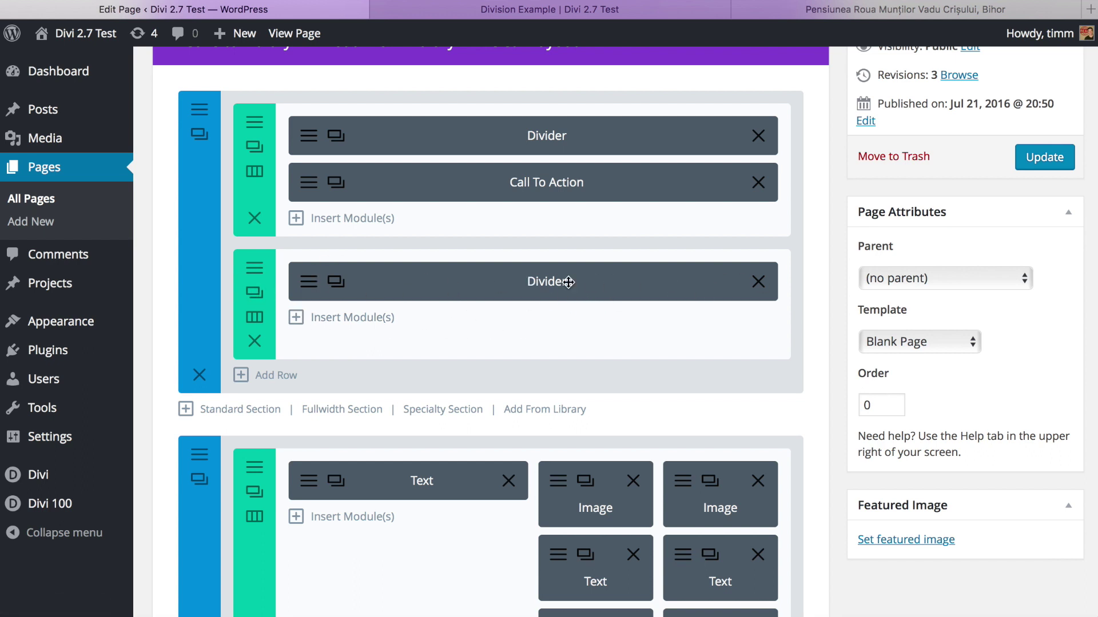
left_click(343, 318)
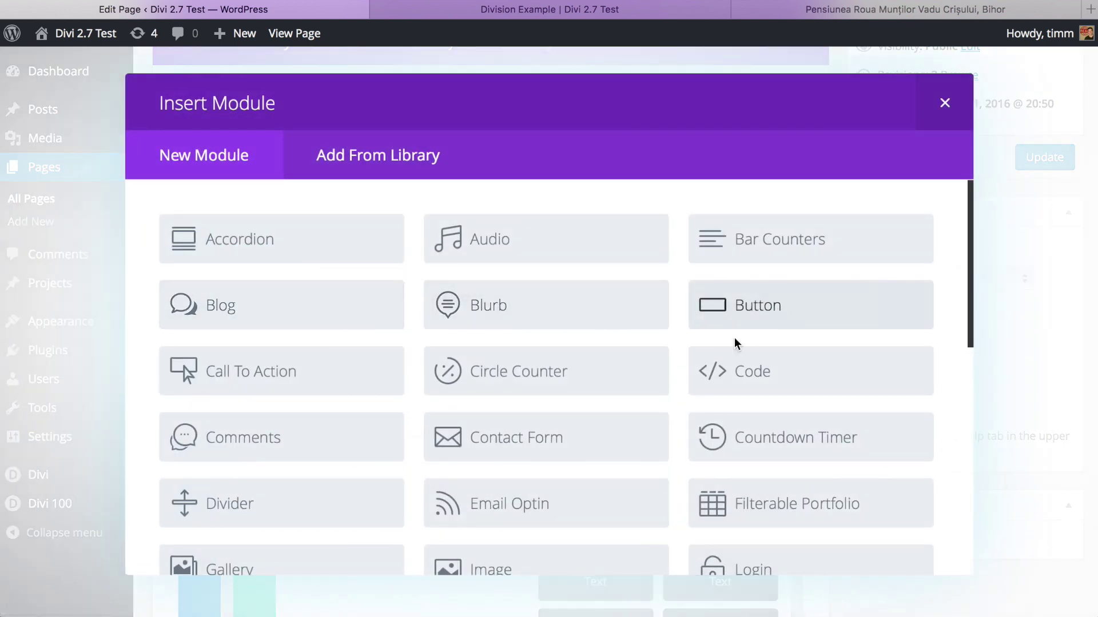
- Insert an Image module with wave-transition.png from the Media Library as its image
scroll(548, 342, "down", 1)
scroll(549, 342, "down", 5)
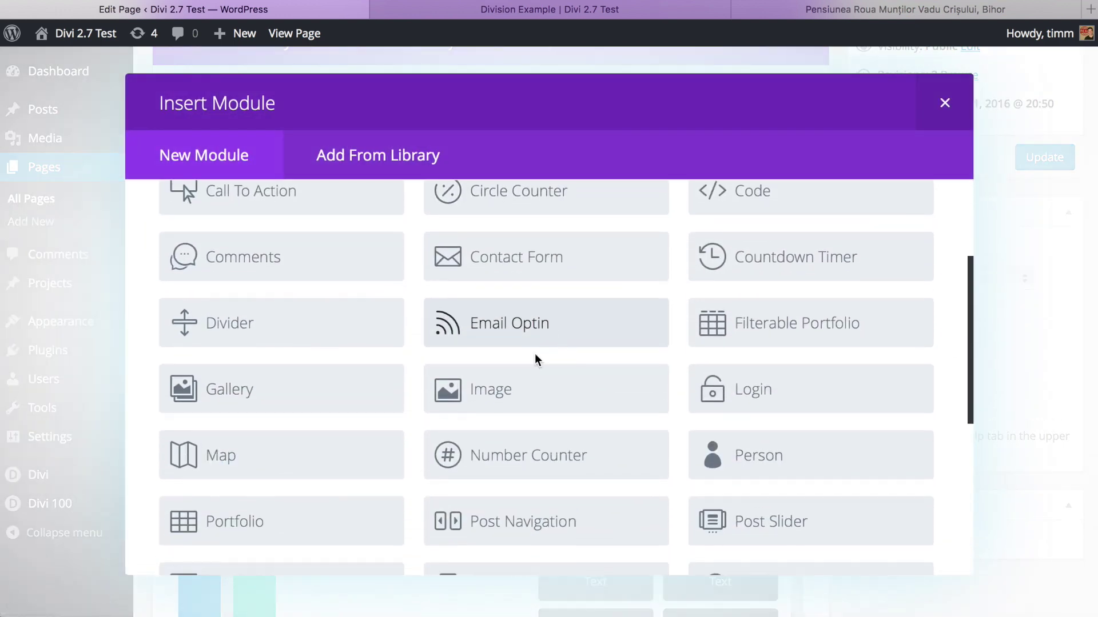
left_click(496, 383)
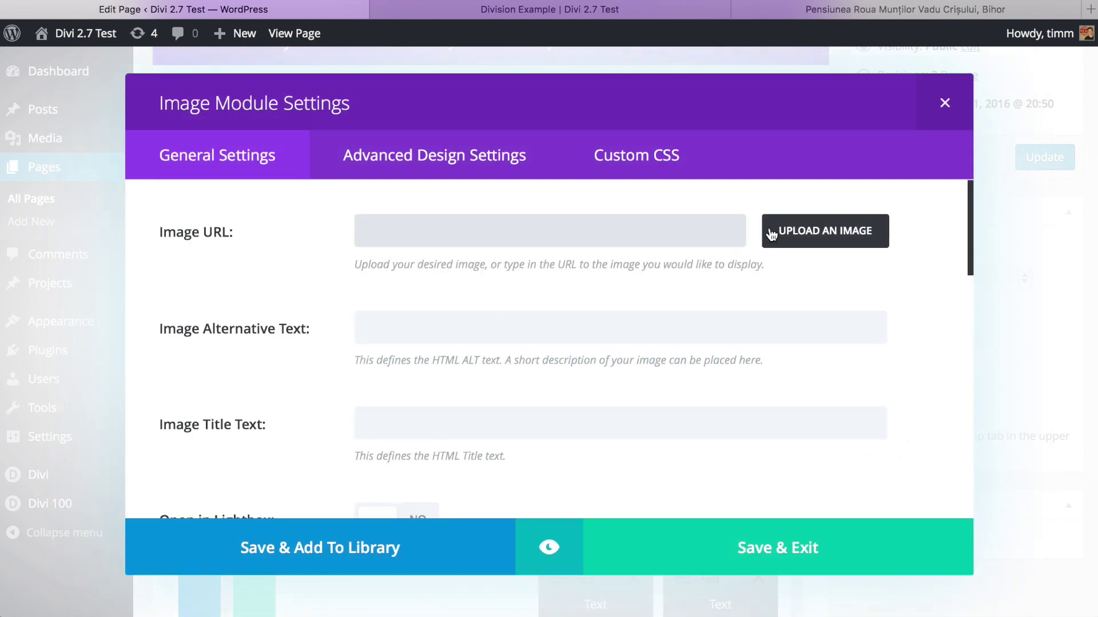
left_click(828, 230)
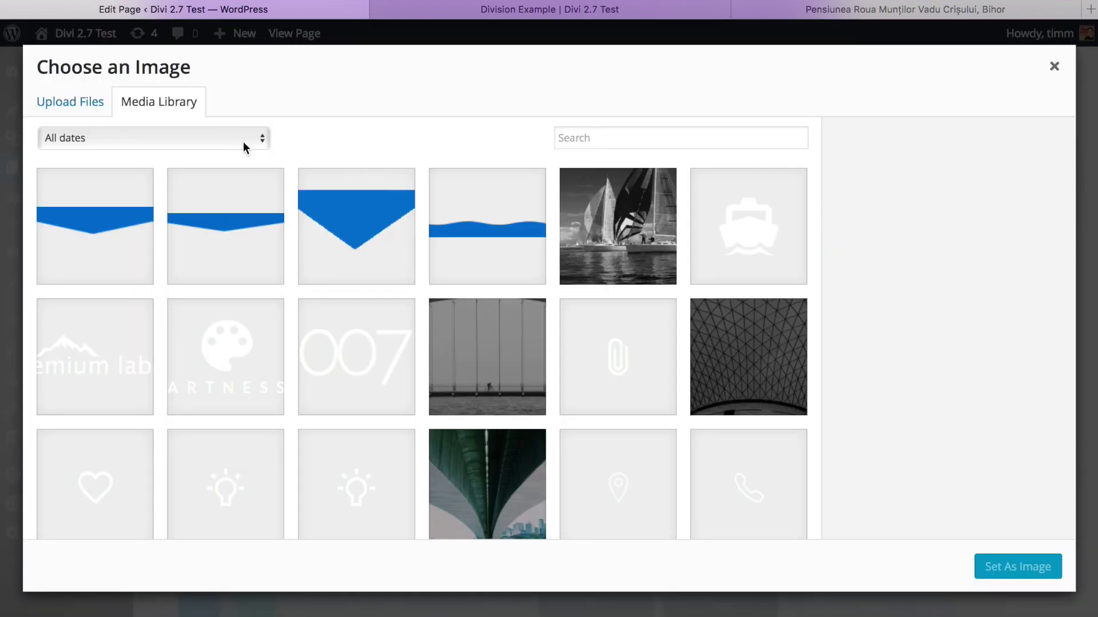
left_click(488, 218)
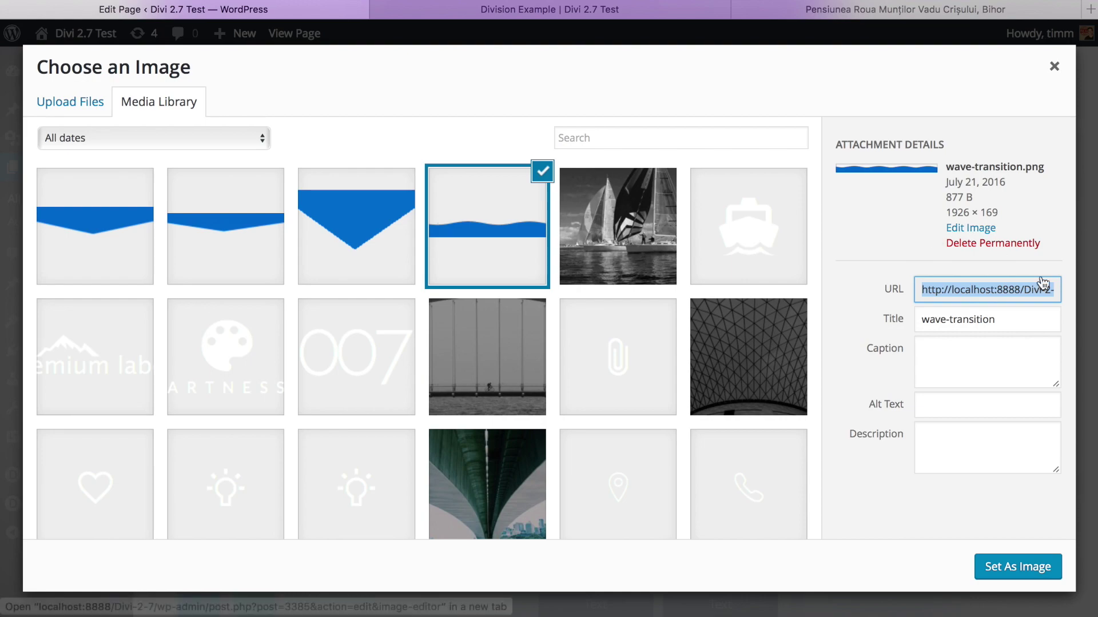
left_click(1019, 568)
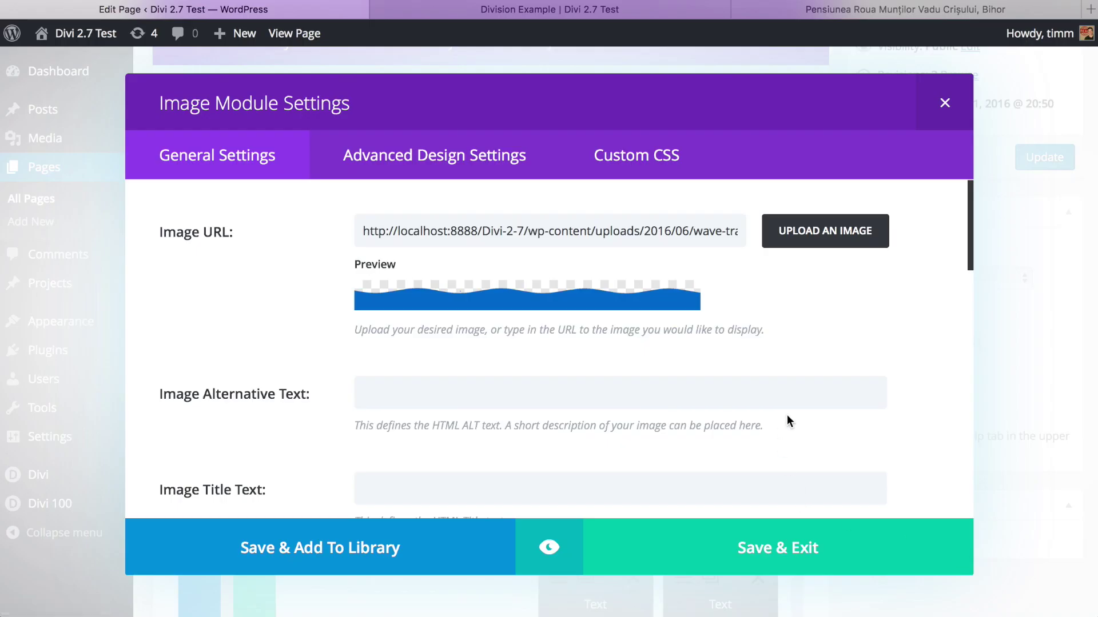
scroll(787, 416, "down", 6)
- Set Remove Space Below The Image to YES and Animation to No Animation
scroll(787, 421, "down", 7)
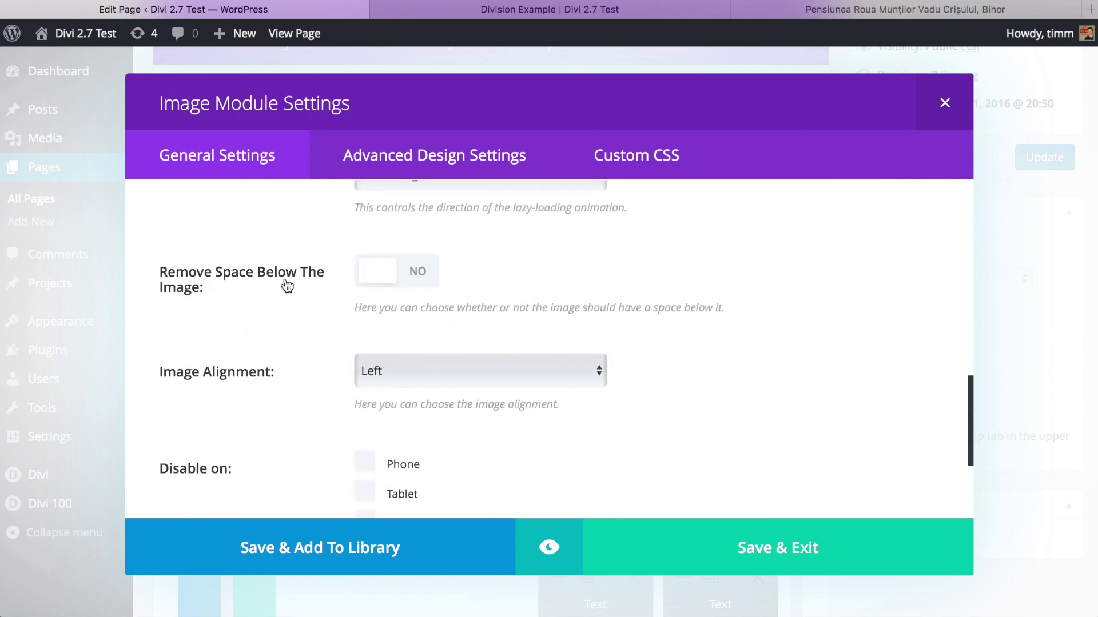
left_click(421, 273)
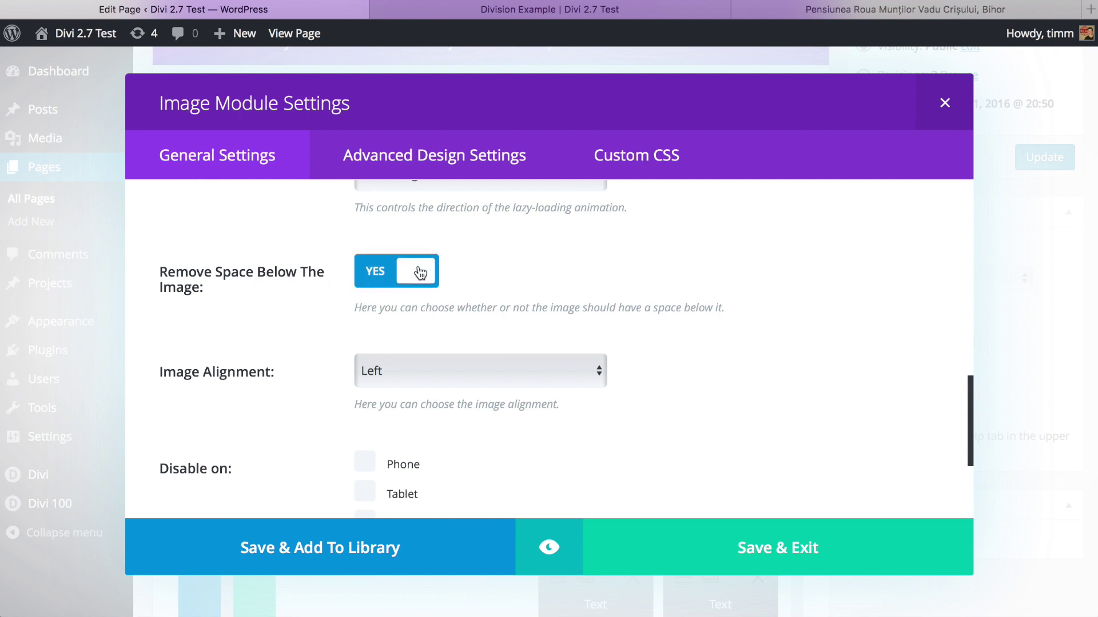
scroll(420, 273, "up", 3)
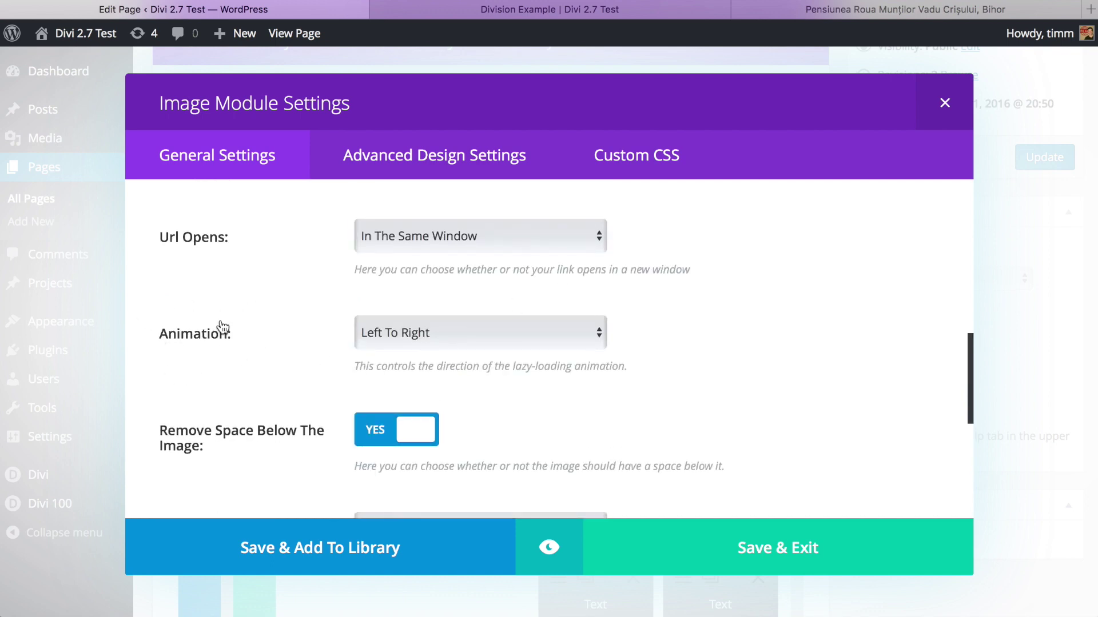
left_click(593, 332)
left_click(498, 410)
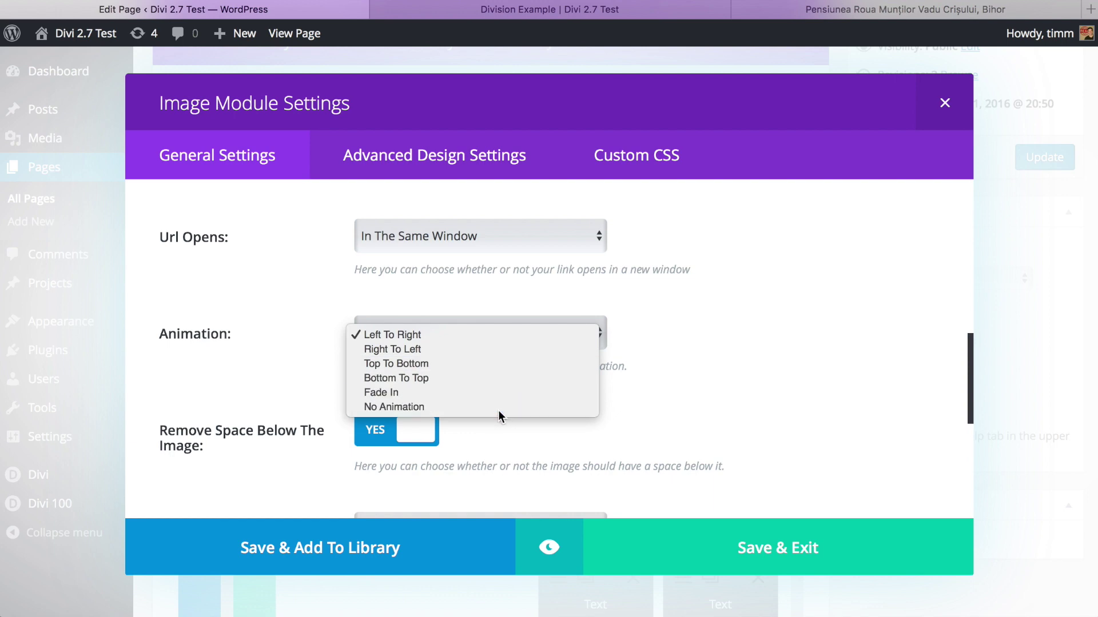
- Preview the wave image below the sailing header, then close the preview
left_click(558, 545)
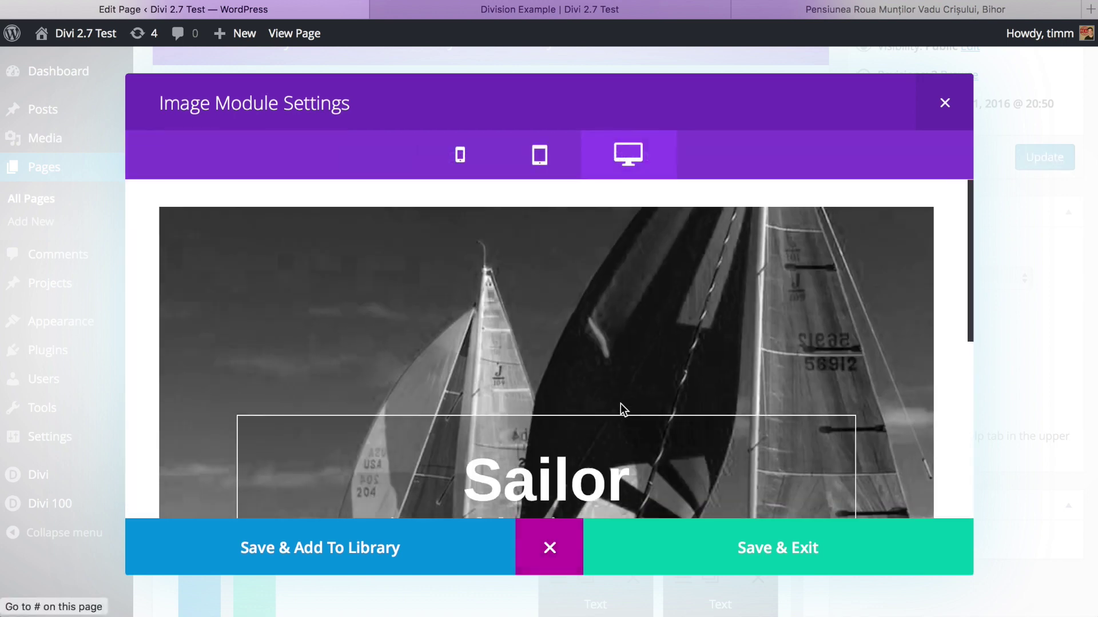
scroll(647, 378, "down", 10)
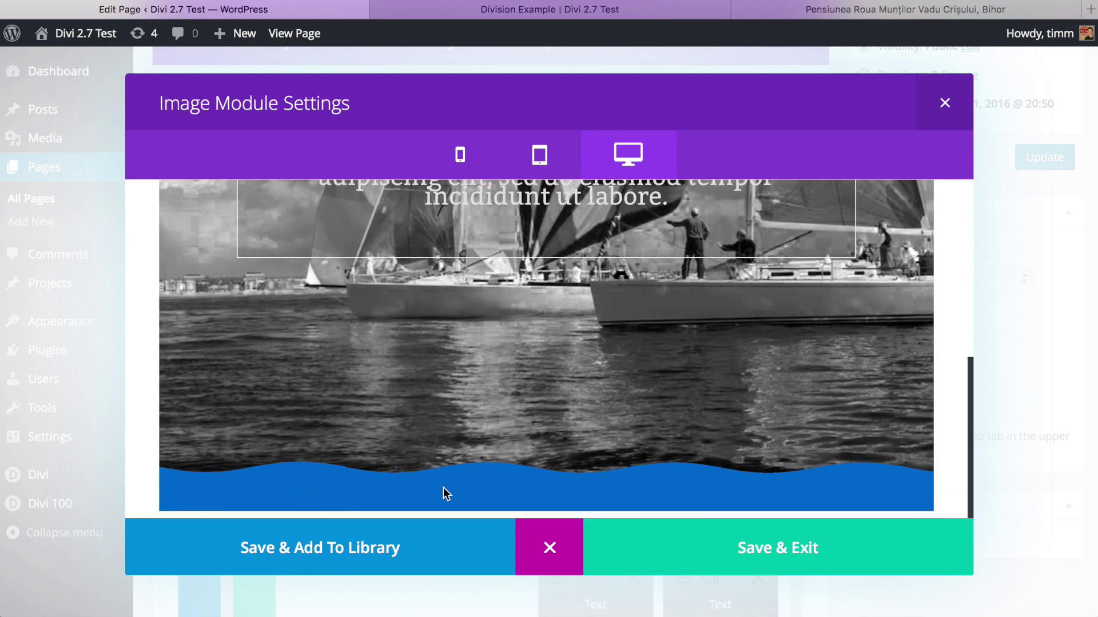
left_click(553, 551)
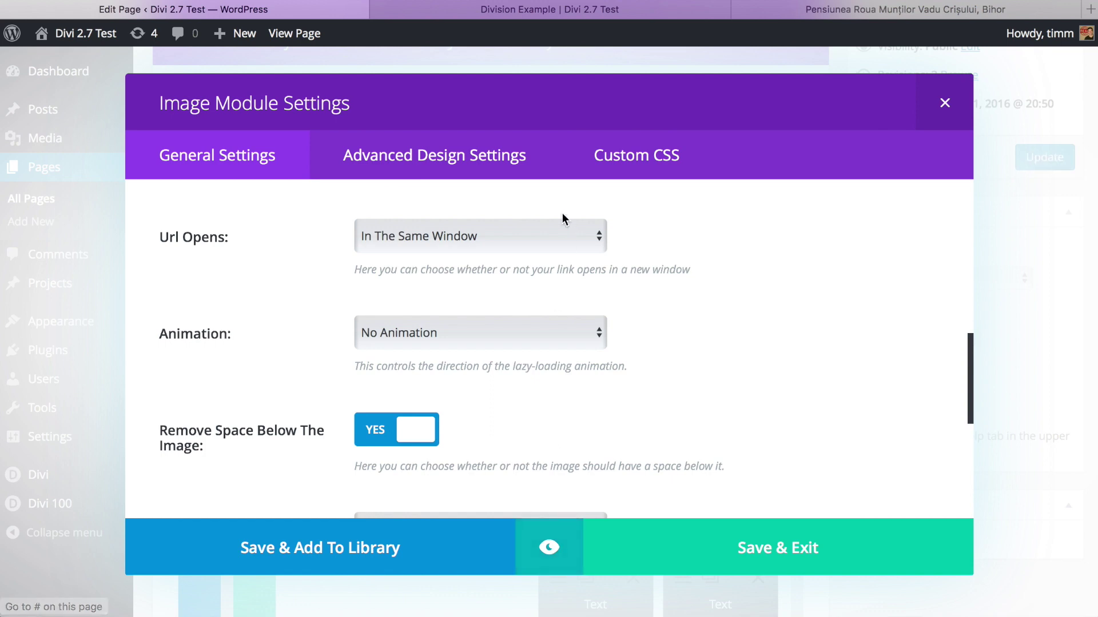
- Set Force Fullwidth to YES in the wave image's Advanced Design Settings
left_click(477, 156)
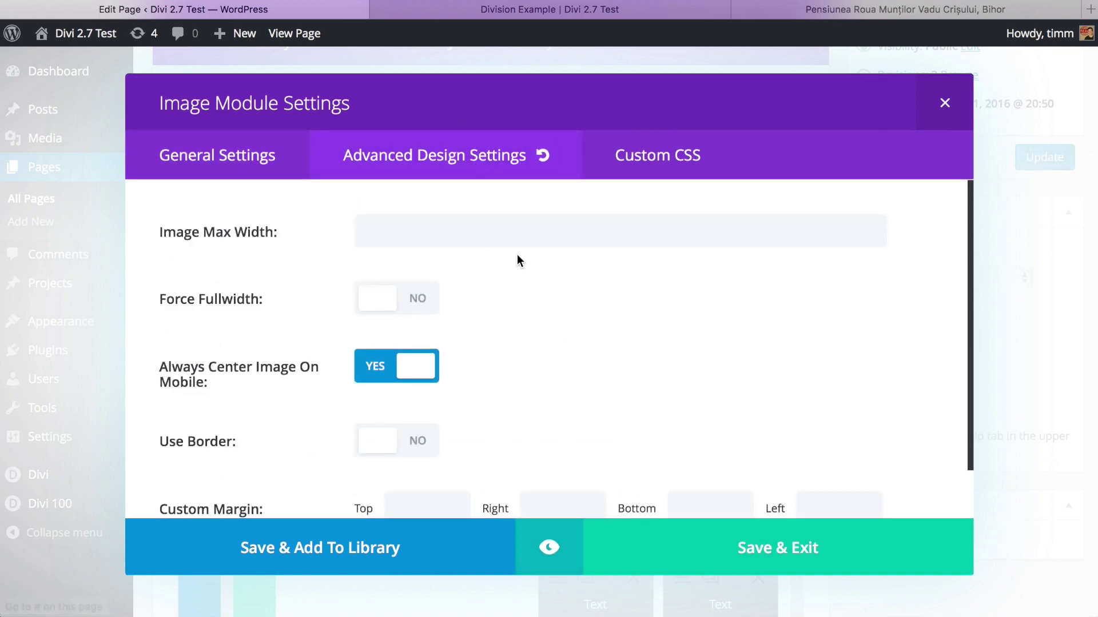
left_click(383, 308)
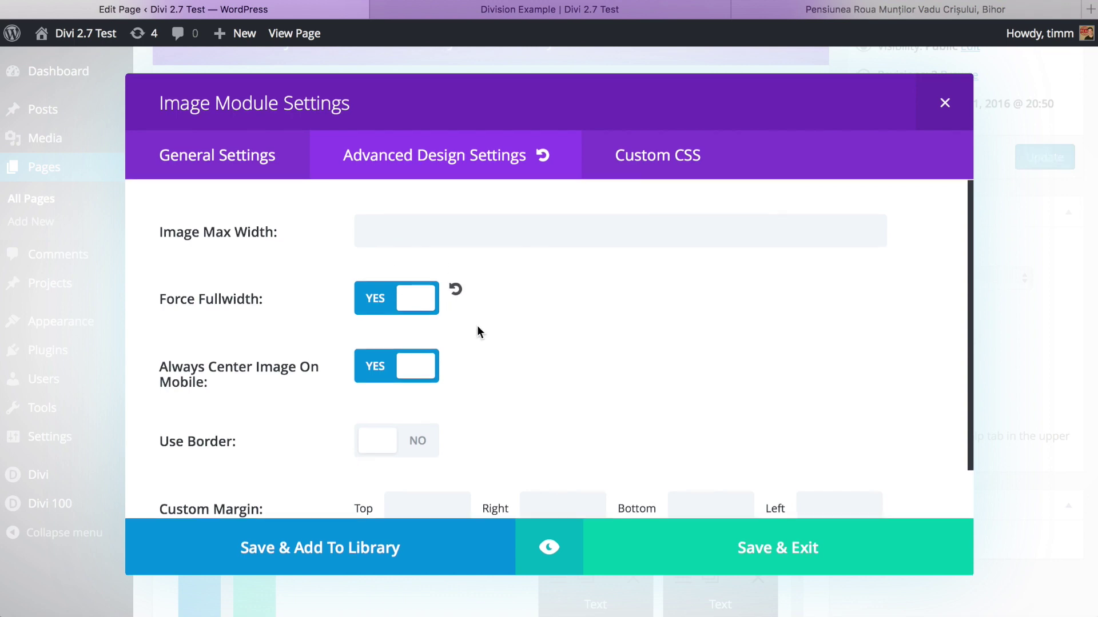
- Save the image module, update the page, and scroll the live page down to the blue wave
left_click(711, 554)
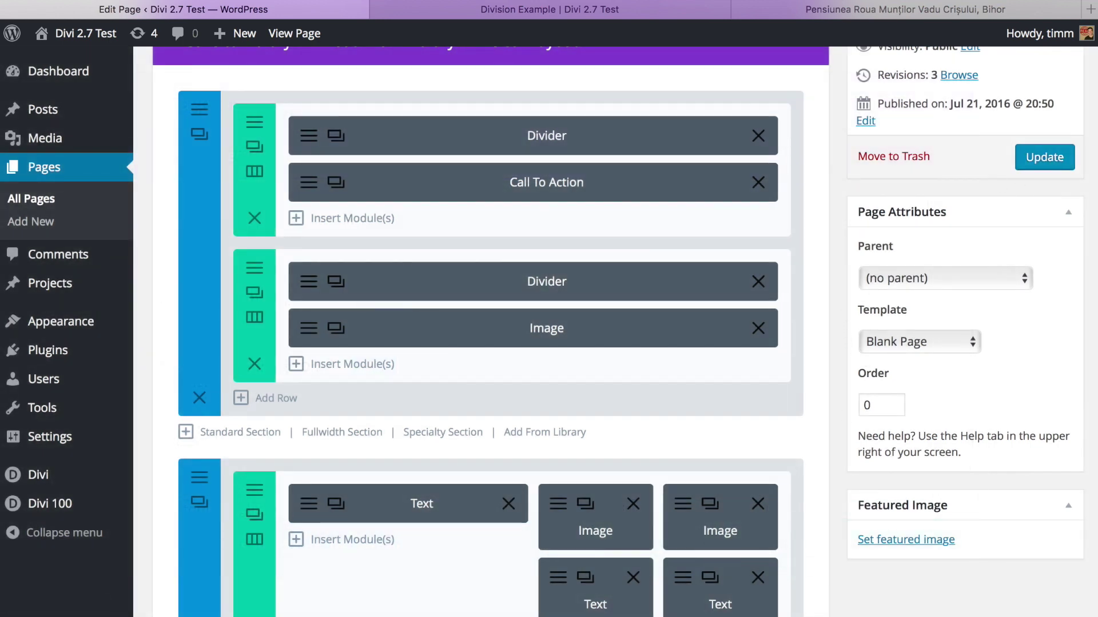
left_click(1051, 157)
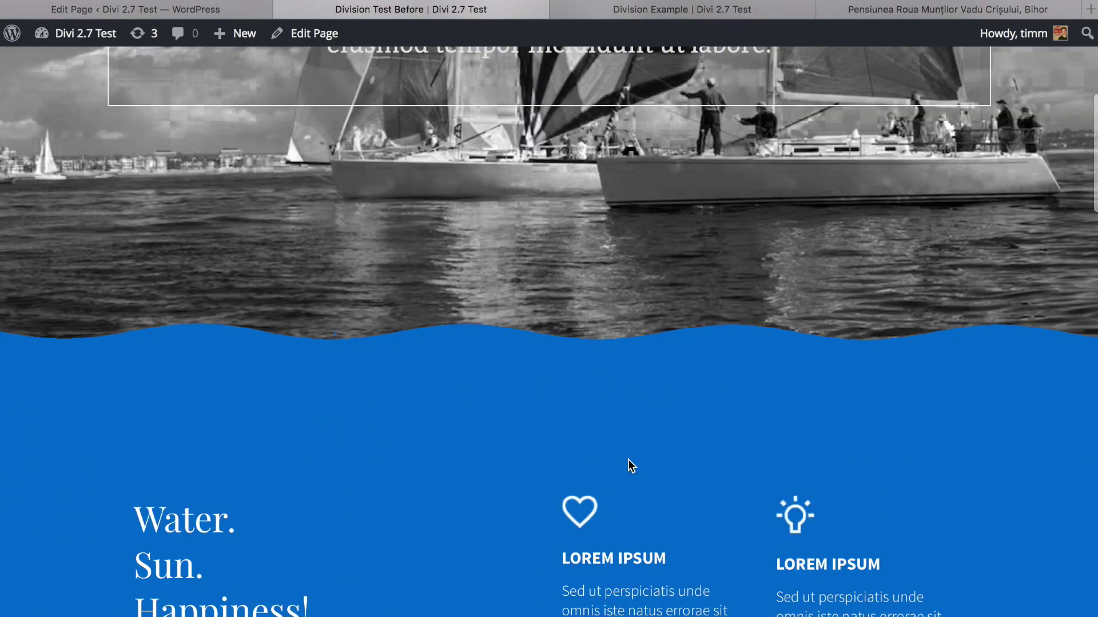
scroll(361, 435, "down", 3)
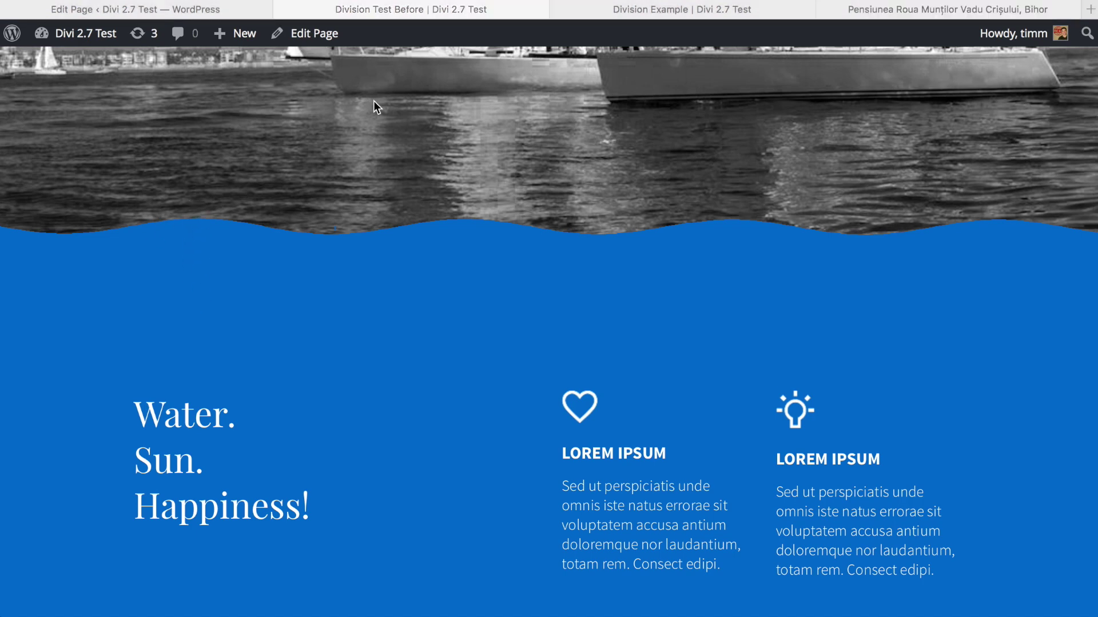
- Reopen the page in Divi Builder and scroll down to the lower section's Divider and Text row
left_click(314, 34)
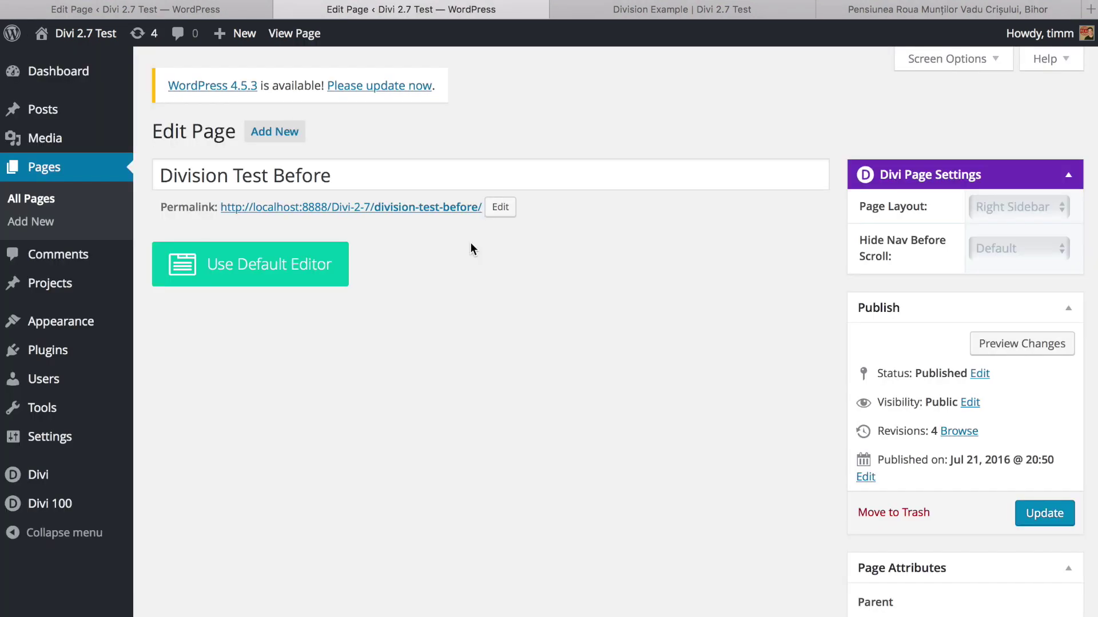
scroll(622, 308, "down", 5)
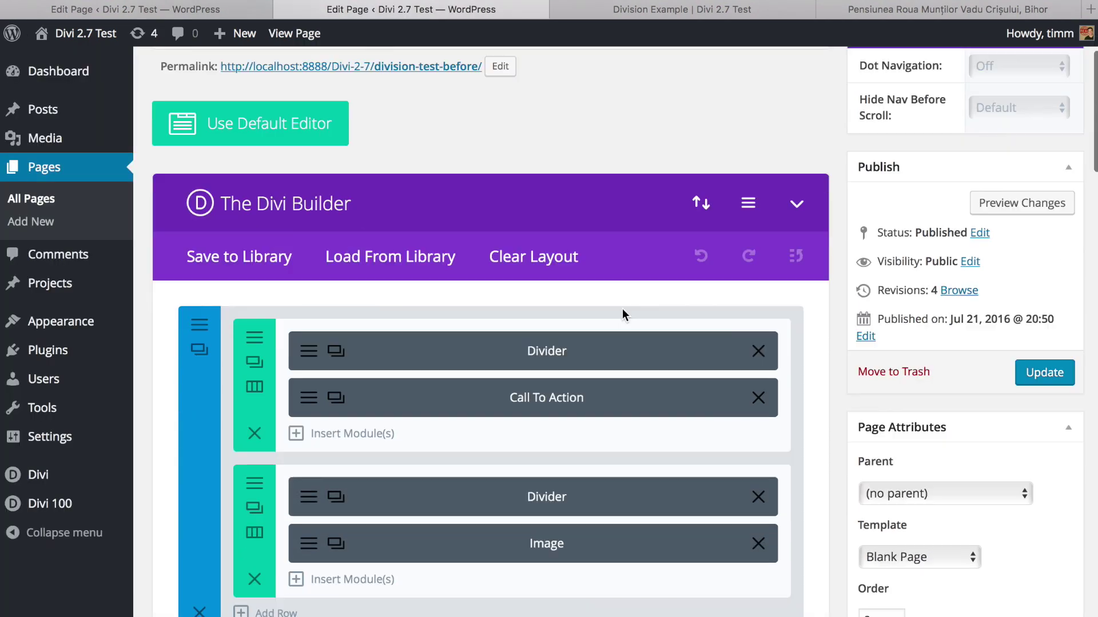
scroll(624, 310, "down", 8)
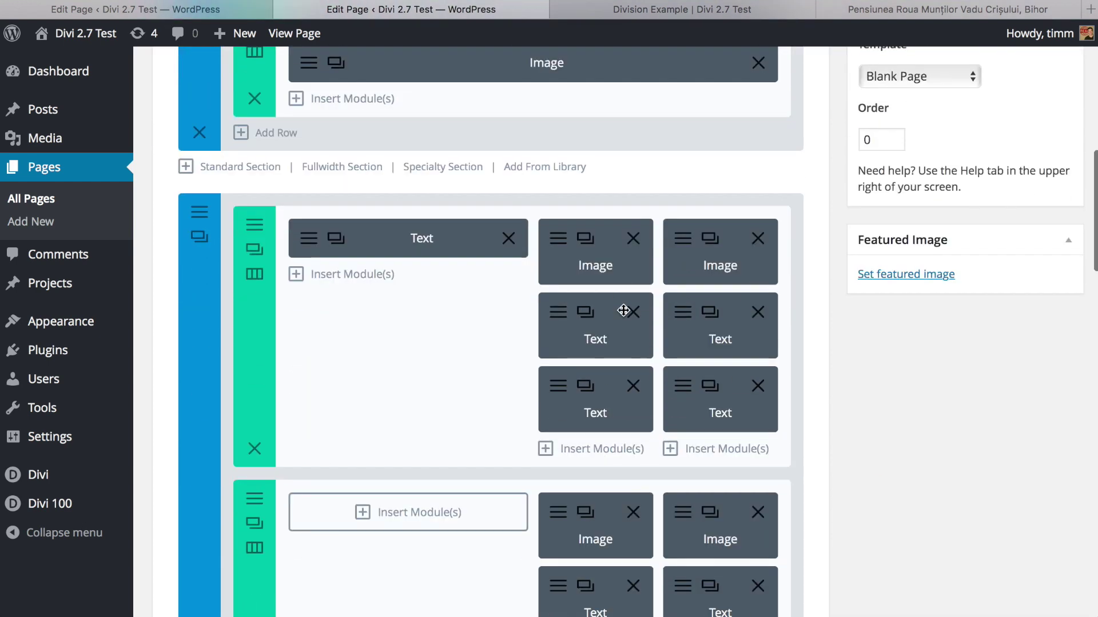
scroll(622, 308, "down", 5)
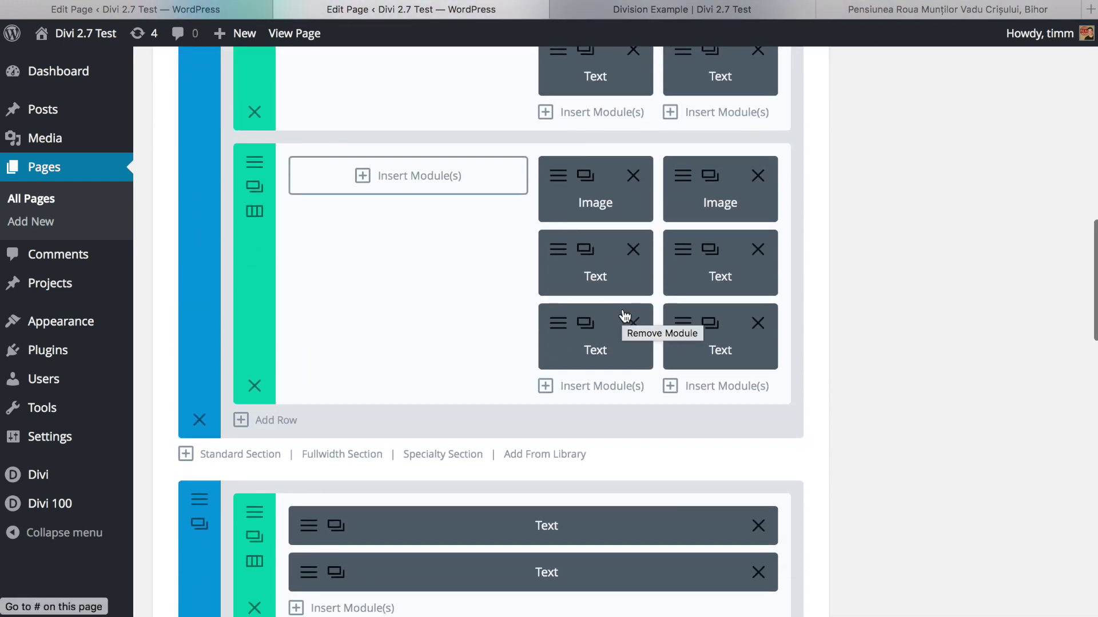
scroll(622, 315, "down", 2)
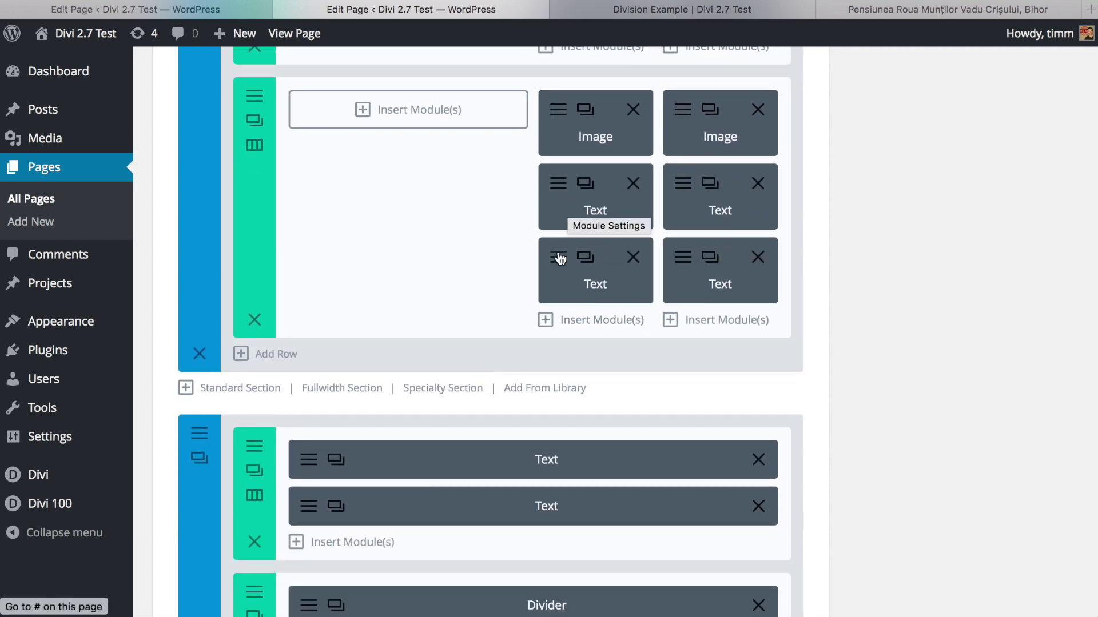
scroll(560, 255, "down", 2)
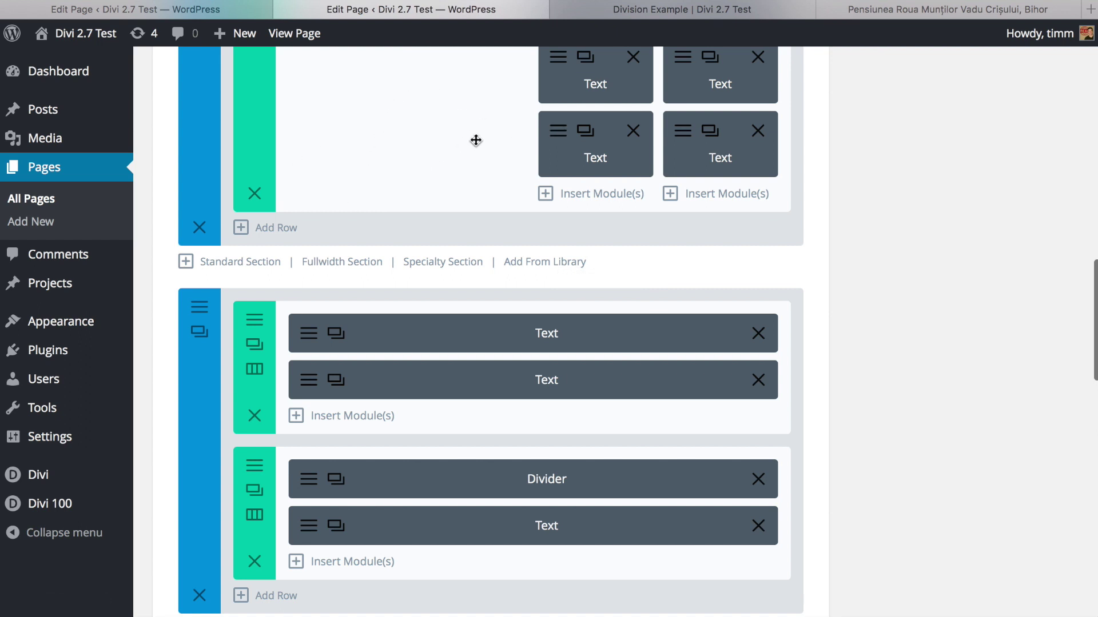
scroll(463, 181, "down", 2)
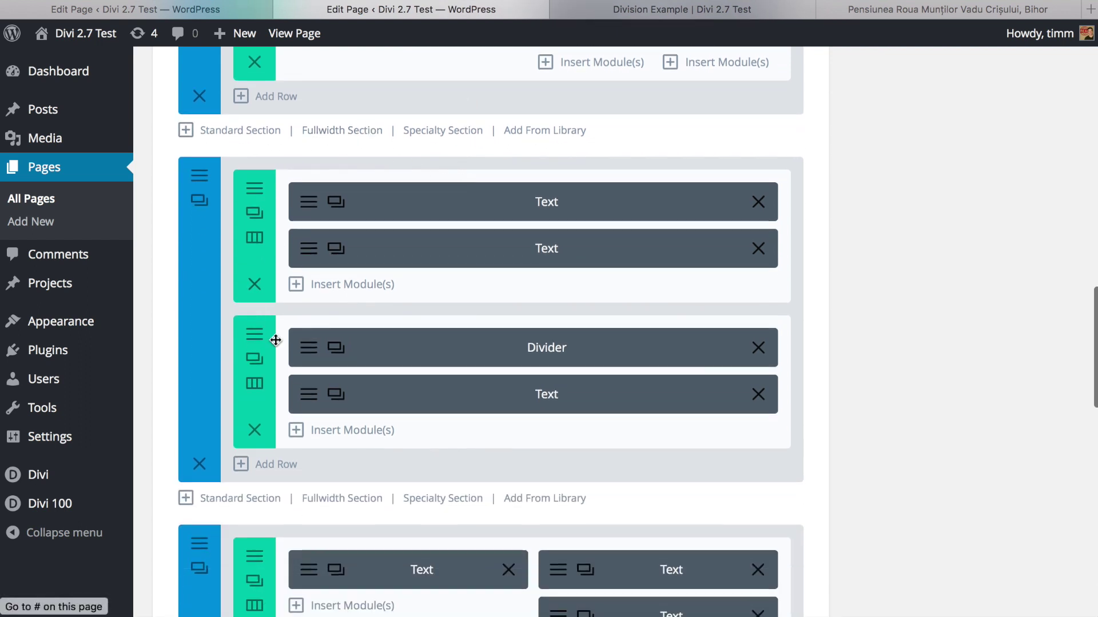
- Add a single-column row at the top of the lower section and insert an Image module
left_click(270, 466)
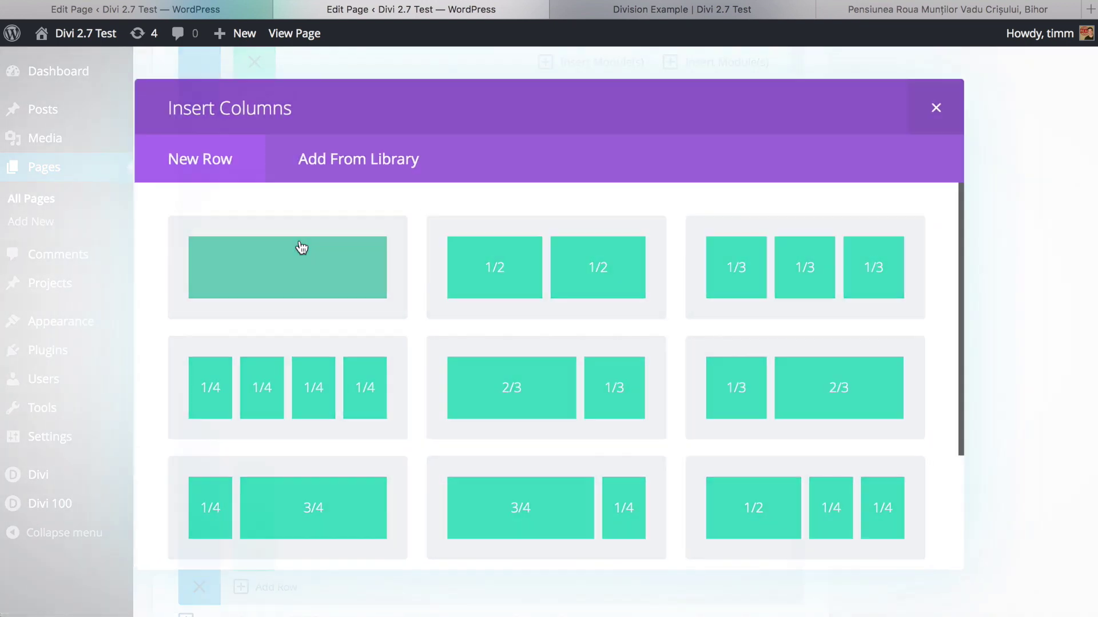
left_click(301, 248)
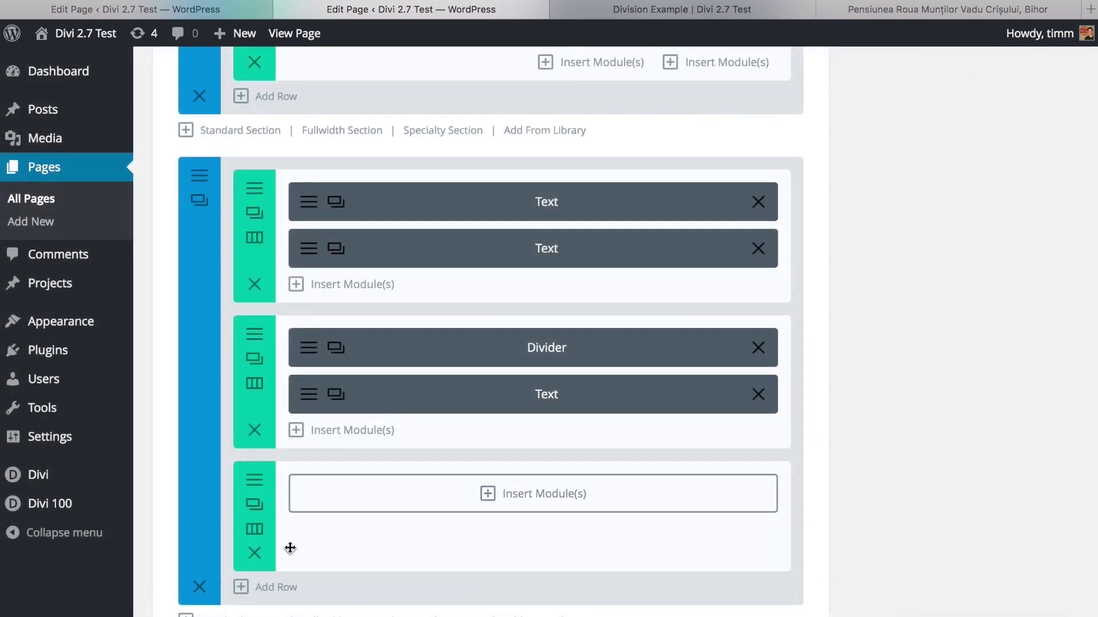
left_click_drag(289, 549, 301, 235)
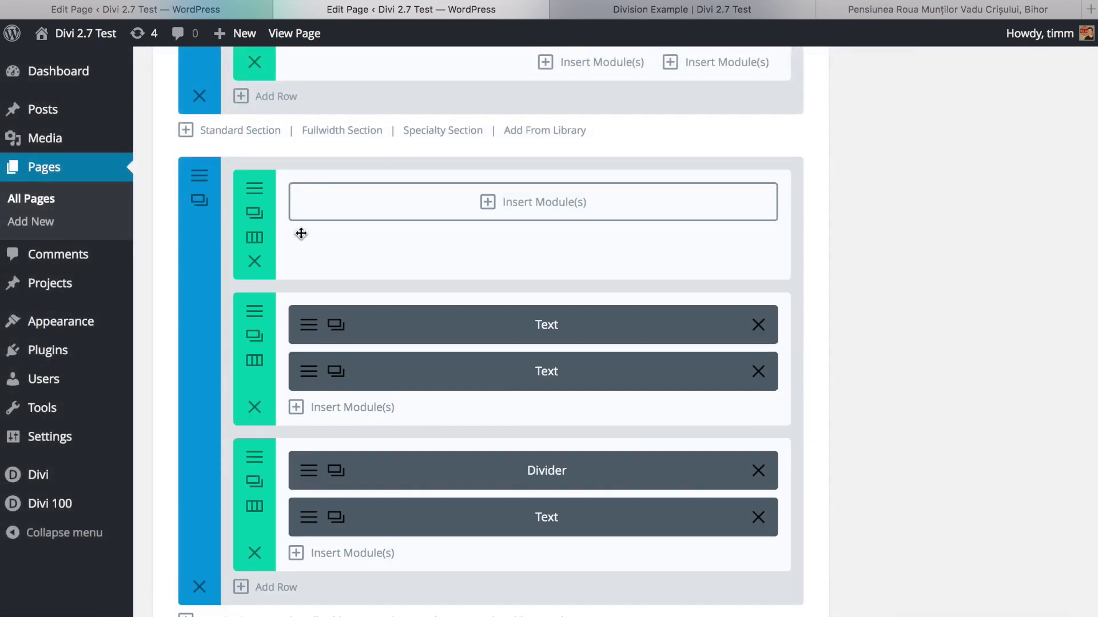
left_click(549, 204)
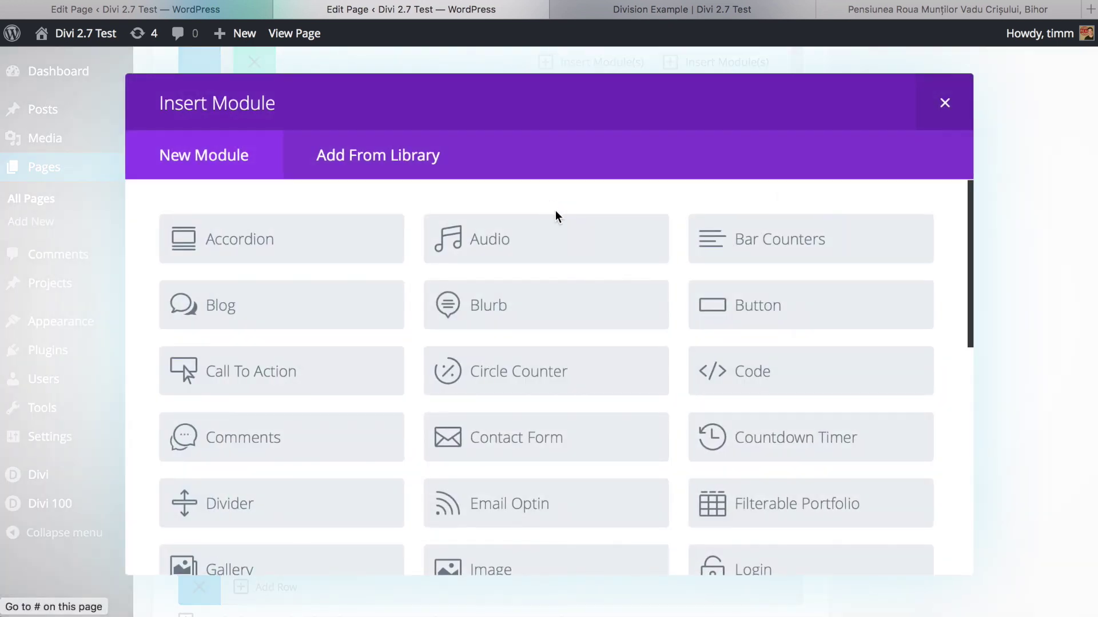
scroll(564, 433, "down", 5)
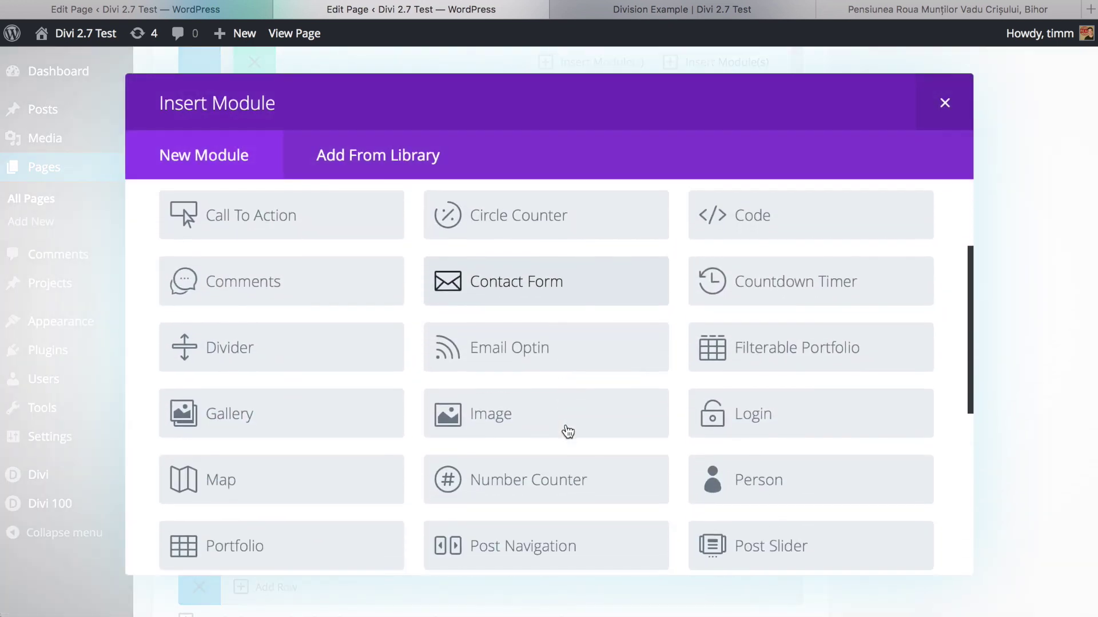
left_click(534, 422)
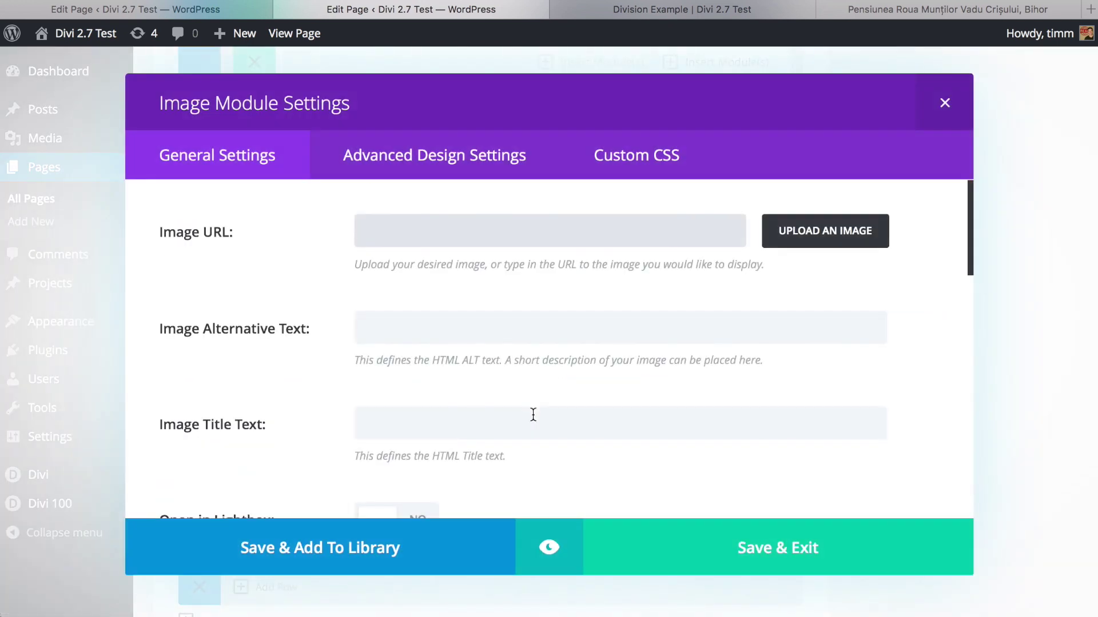
- Set Triangle-500 as the module's image with No Animation and save the module
left_click(835, 231)
left_click(86, 214)
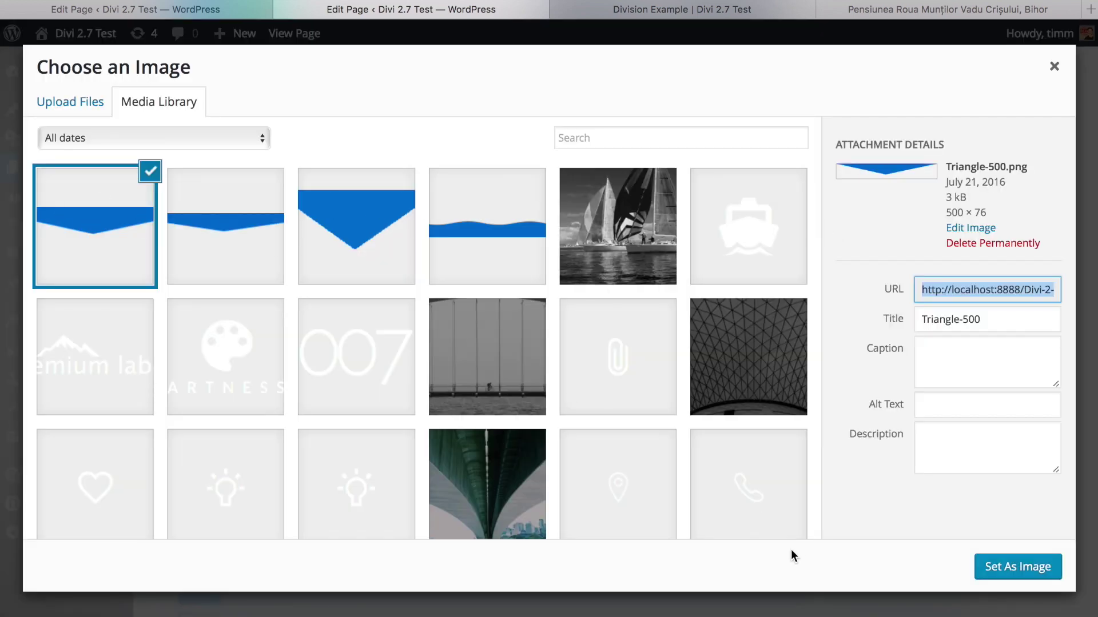
left_click(1049, 566)
scroll(684, 345, "down", 10)
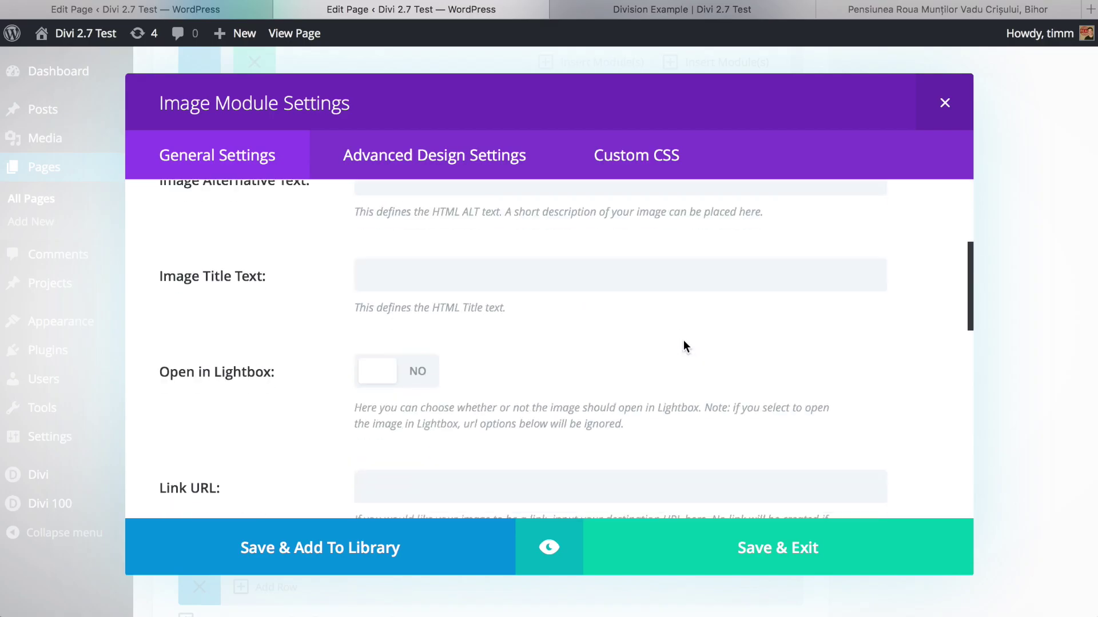
left_click(595, 404)
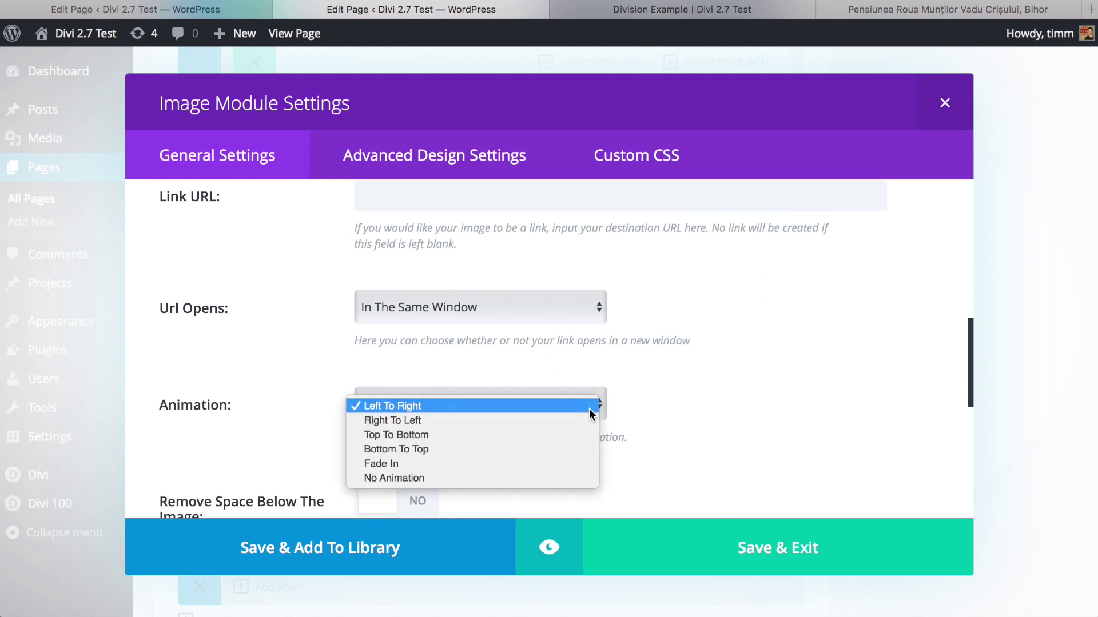
left_click(400, 478)
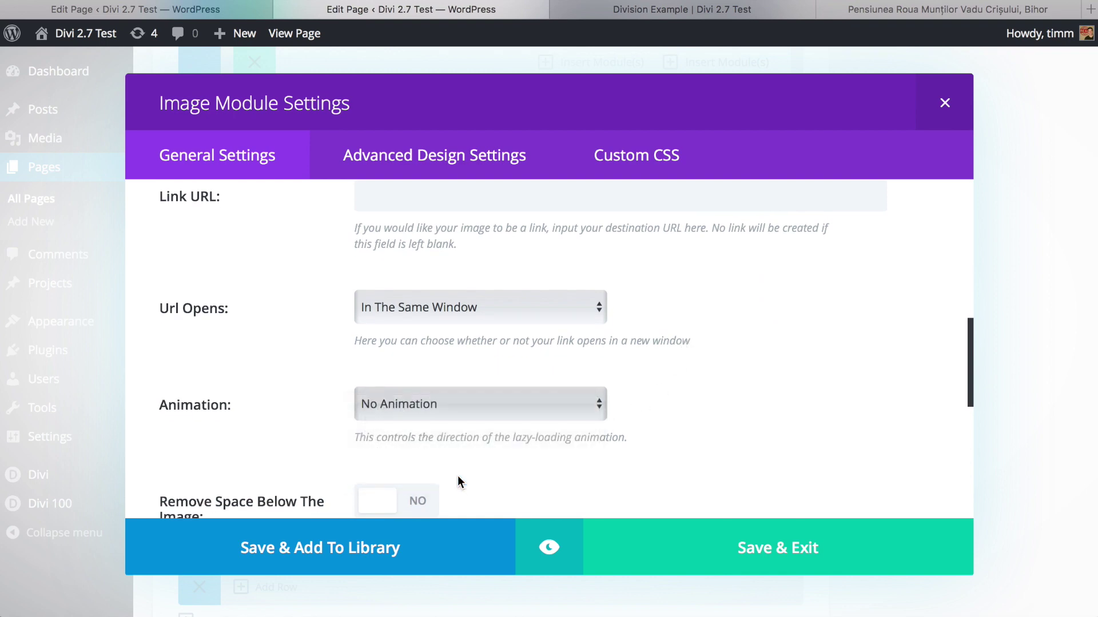
scroll(656, 419, "down", 8)
scroll(657, 422, "up", 15)
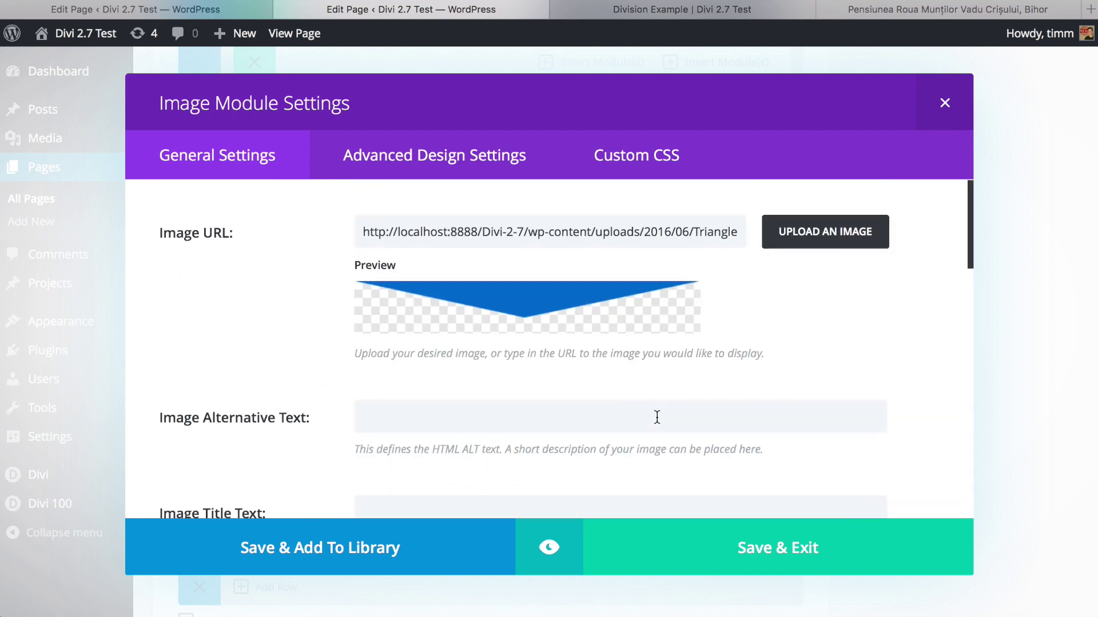
left_click(764, 566)
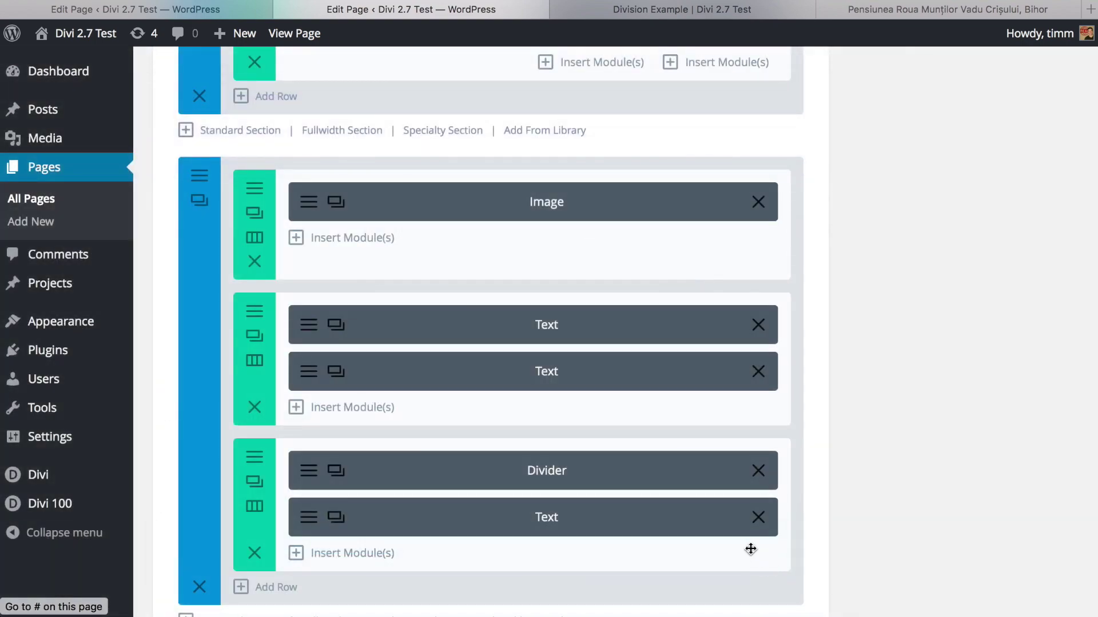
scroll(454, 465, "up", 10)
scroll(455, 470, "down", 5)
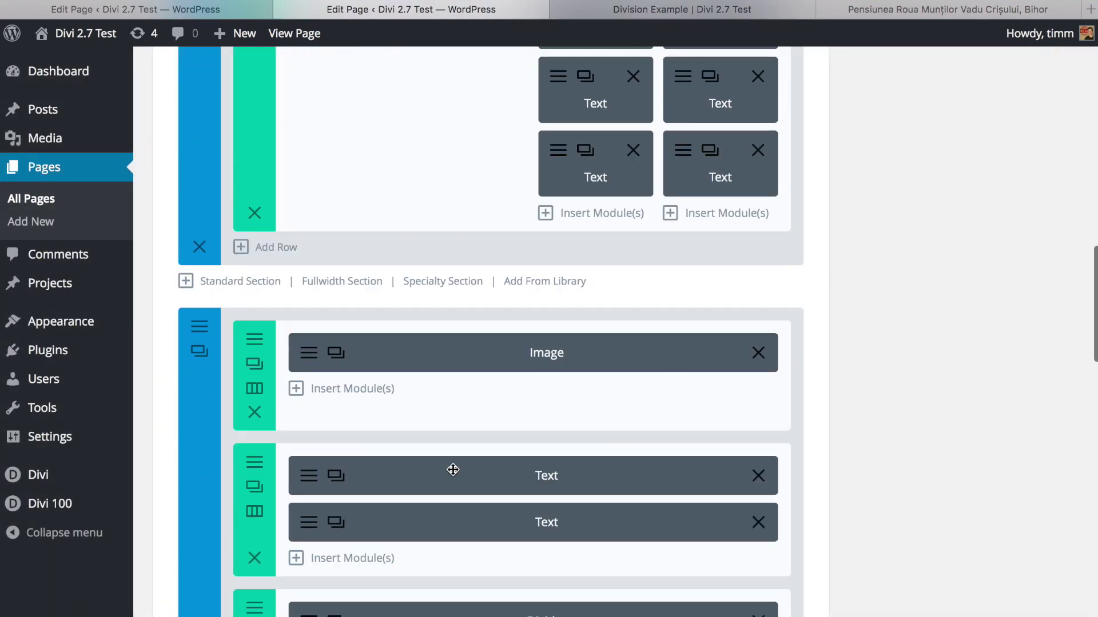
left_click(198, 328)
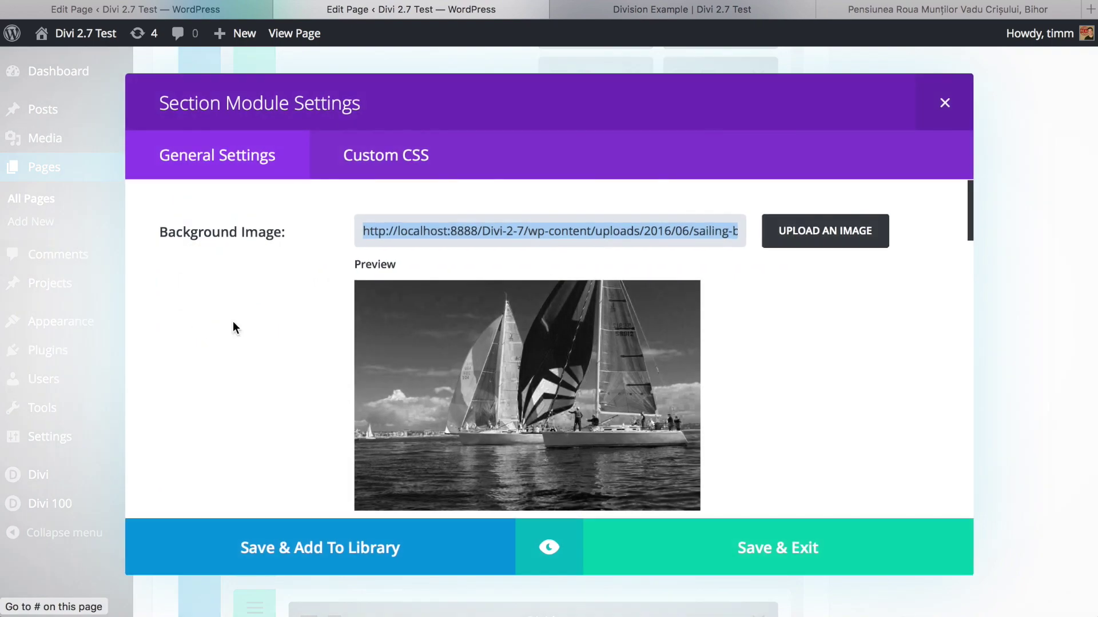
scroll(319, 340, "down", 3)
scroll(321, 340, "down", 3)
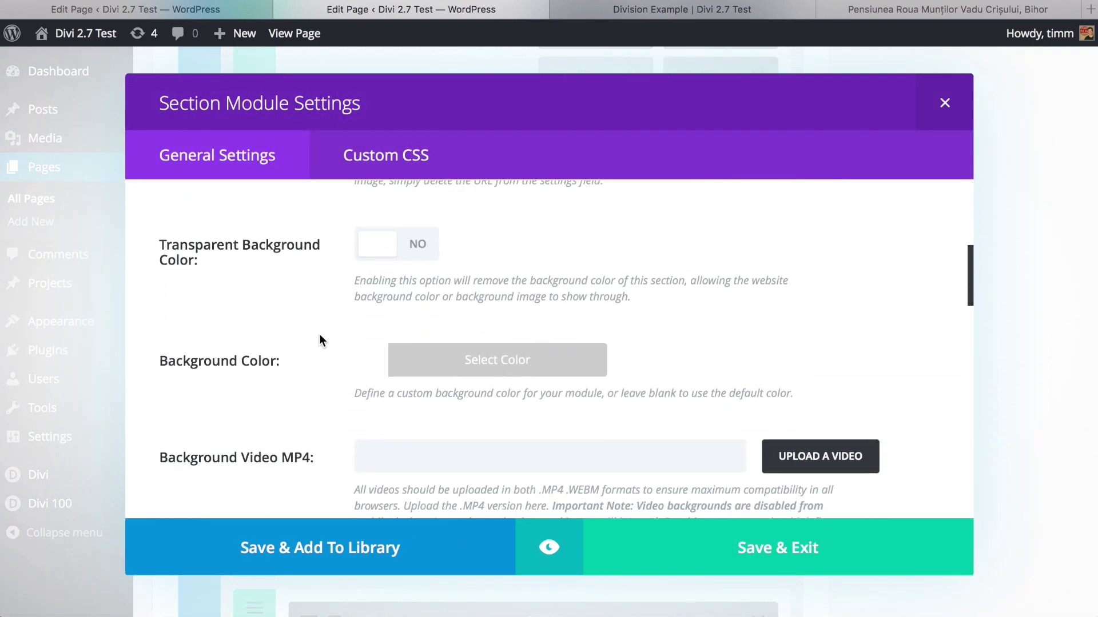
scroll(319, 335, "down", 15)
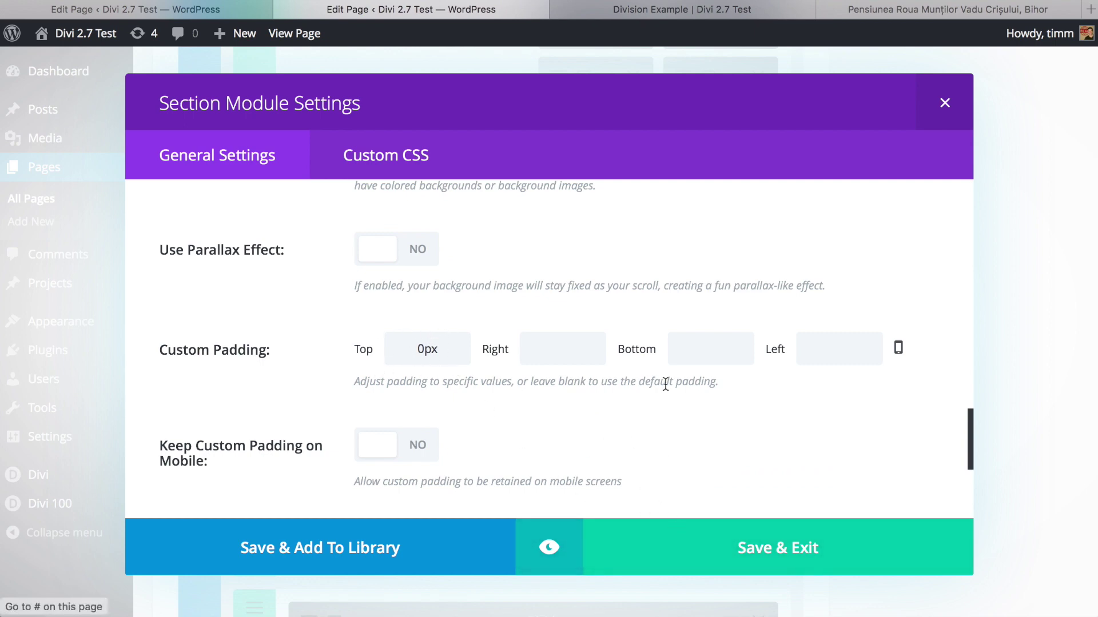
scroll(666, 381, "up", 1)
left_click(746, 532)
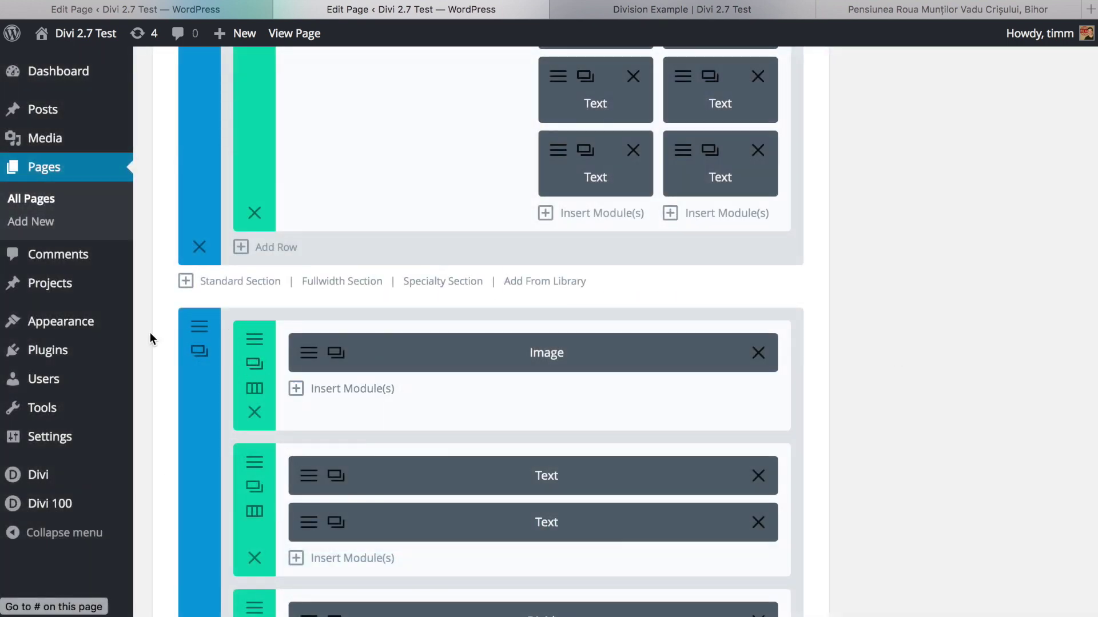
- Set the triangle row's Custom Padding Top to 0 and save the row settings
left_click(258, 346)
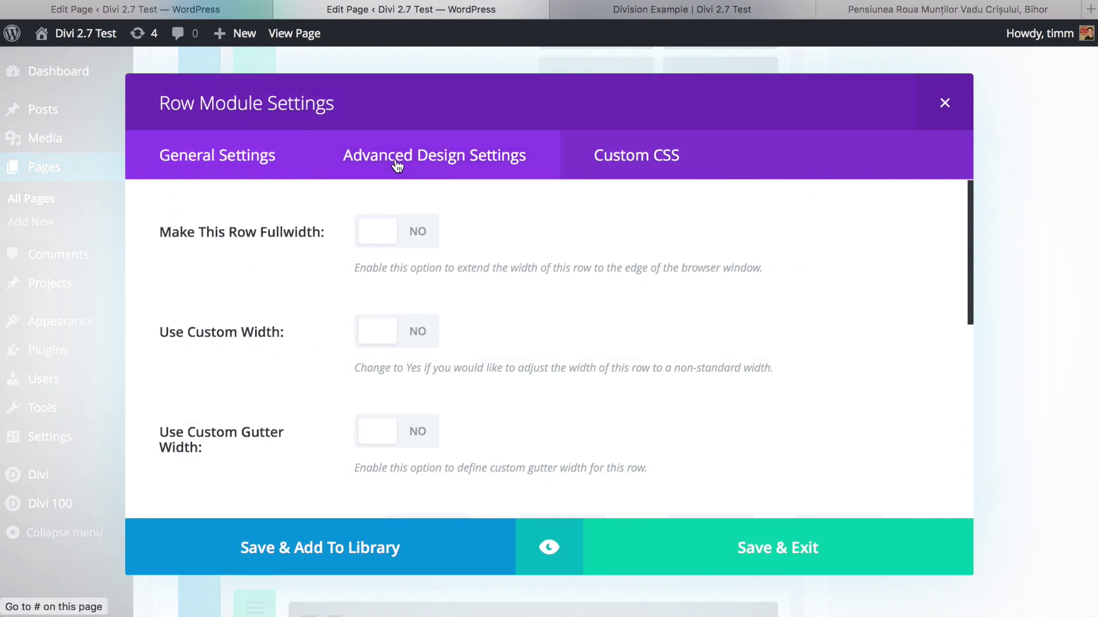
scroll(268, 255, "down", 7)
scroll(268, 318, "up", 3)
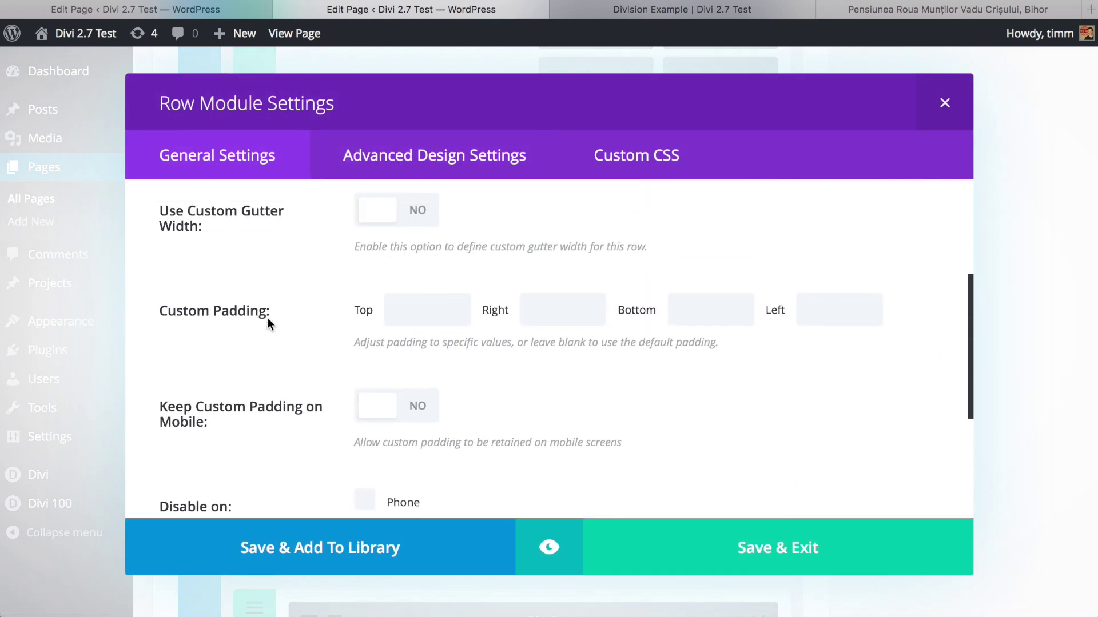
left_click(425, 327)
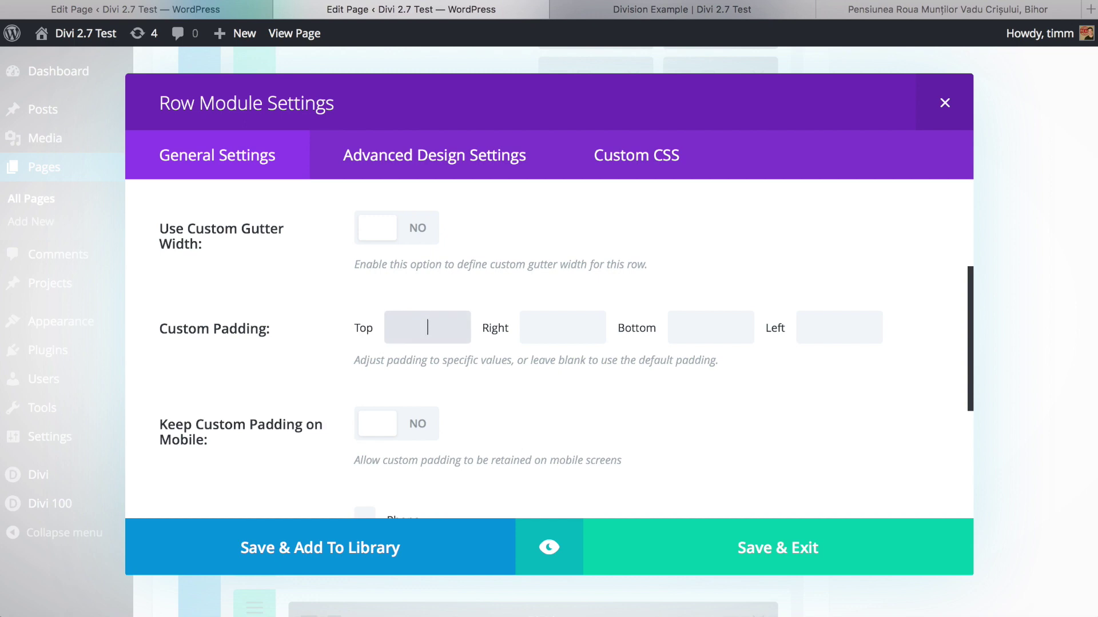
left_click(533, 426)
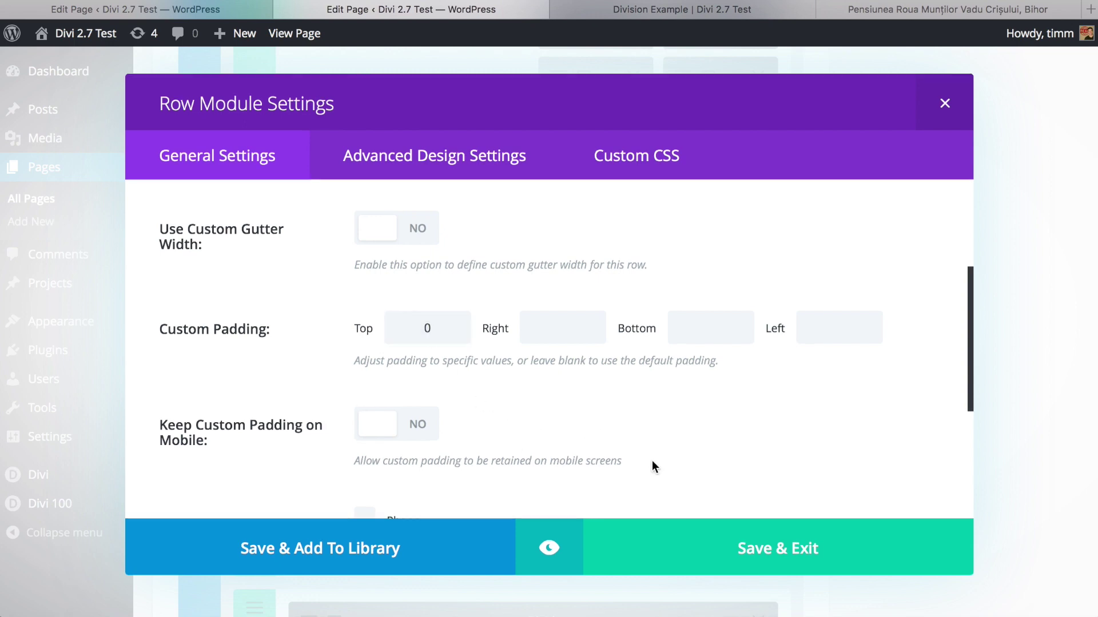
left_click(756, 564)
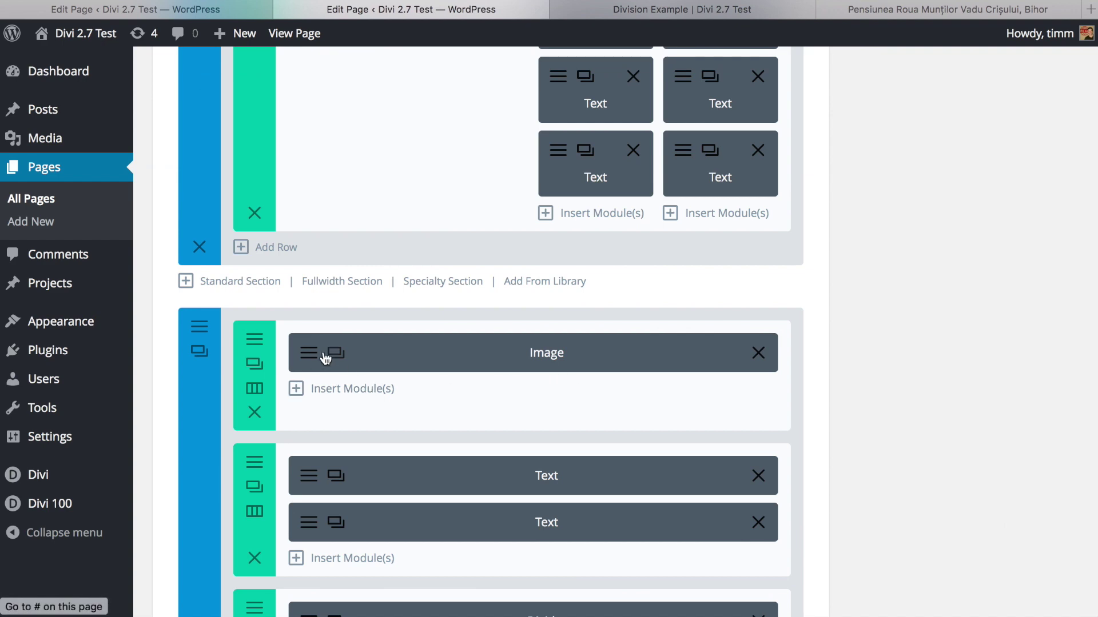
- Set the triangle Image module's alignment to Center, preview it on desktop, and save
left_click(324, 355)
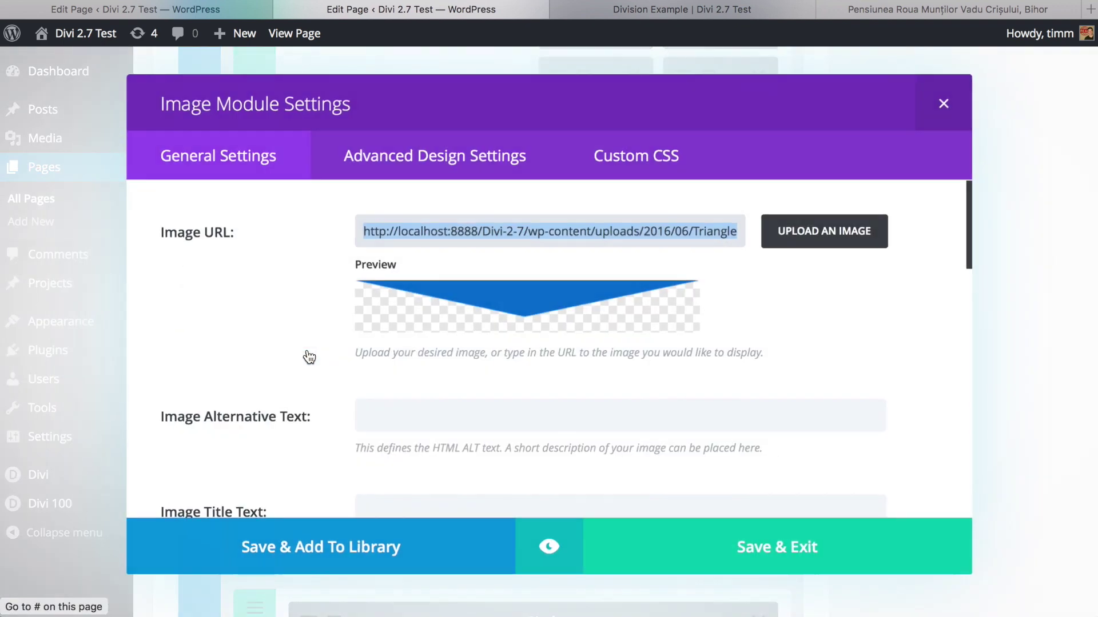
scroll(303, 301, "down", 2)
scroll(303, 301, "down", 10)
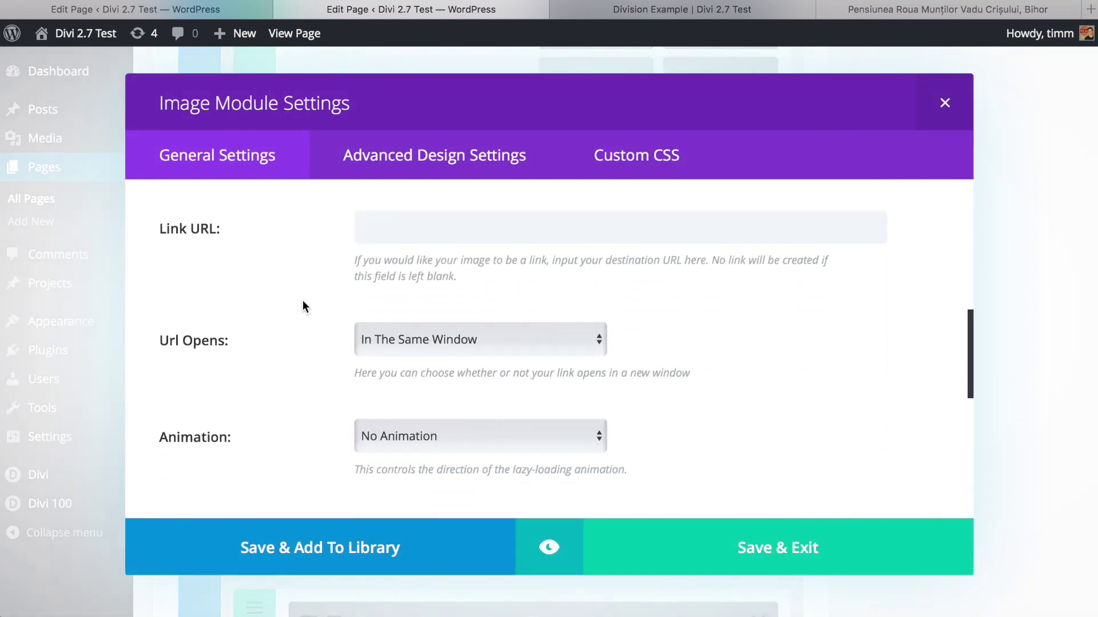
scroll(303, 301, "up", 1)
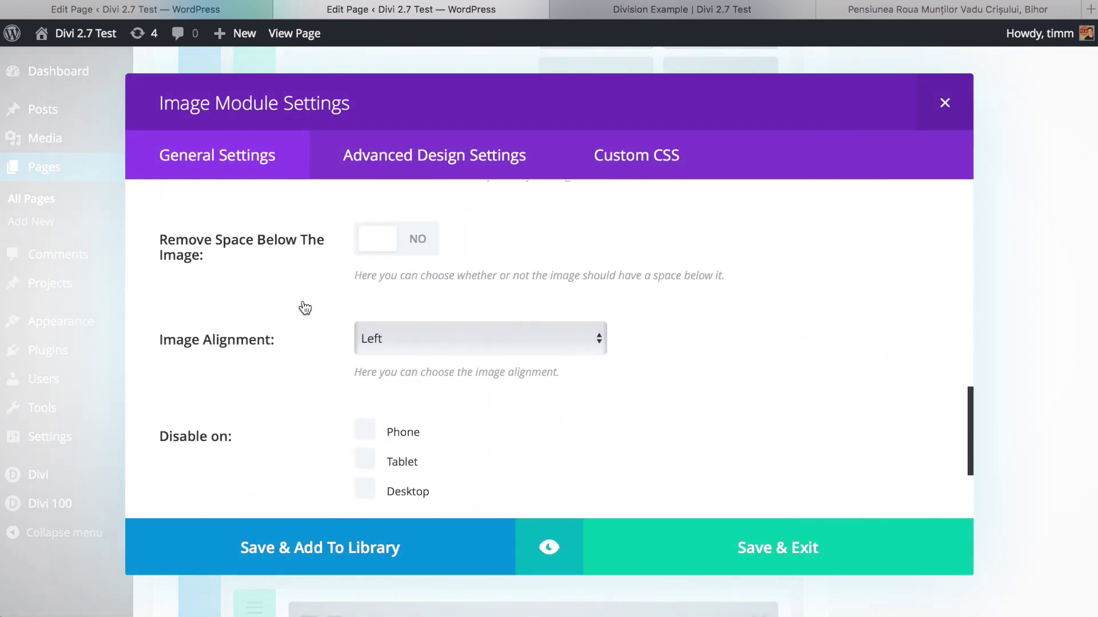
left_click(583, 346)
left_click(529, 358)
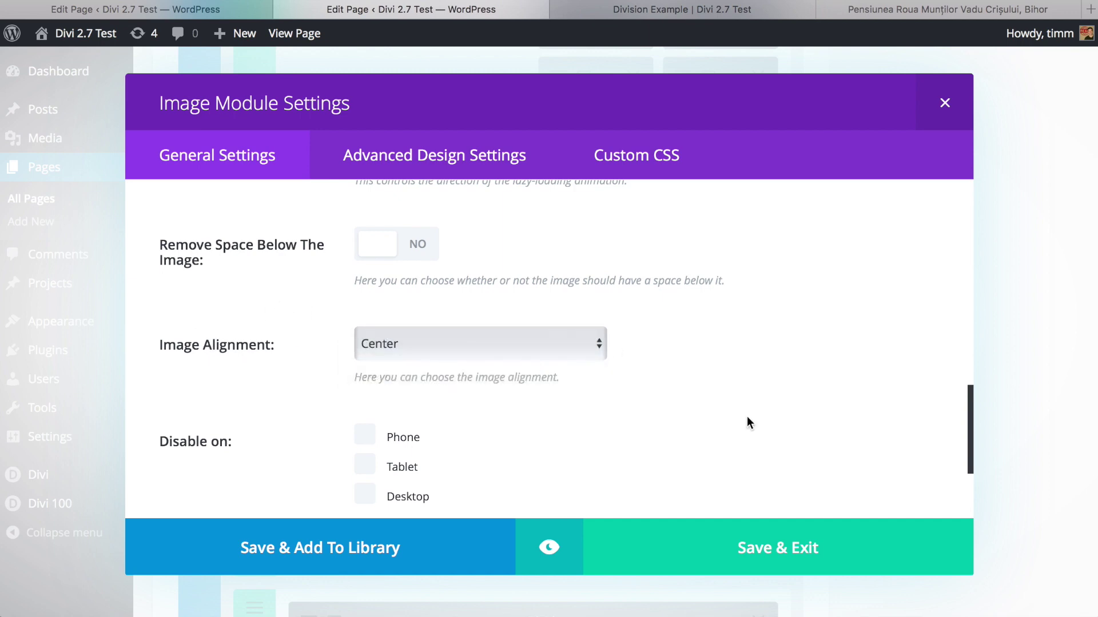
left_click(549, 548)
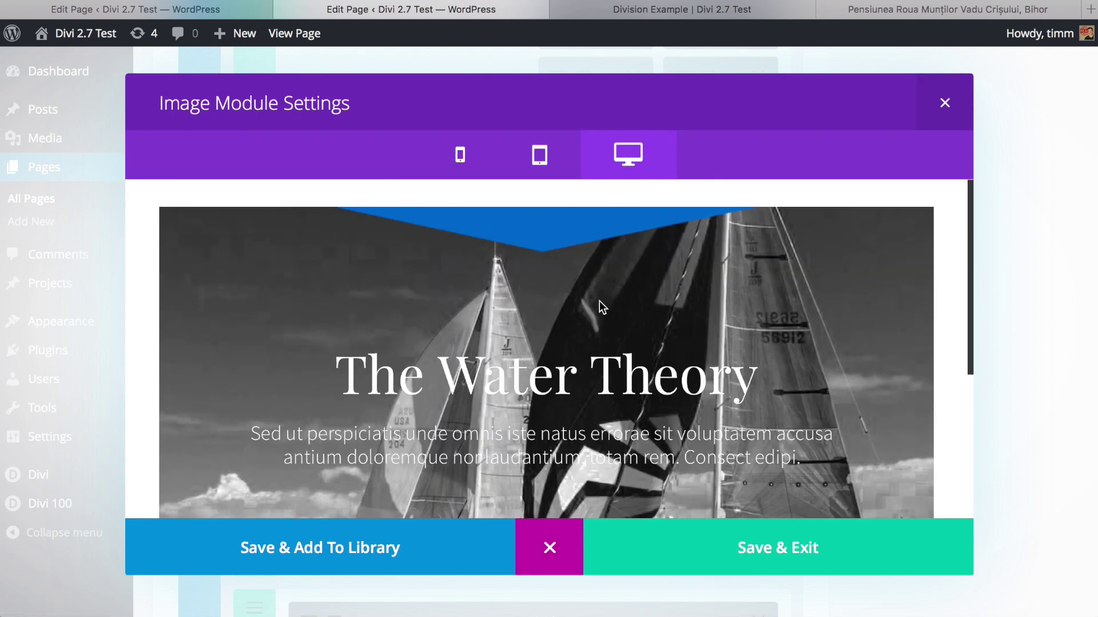
left_click(754, 550)
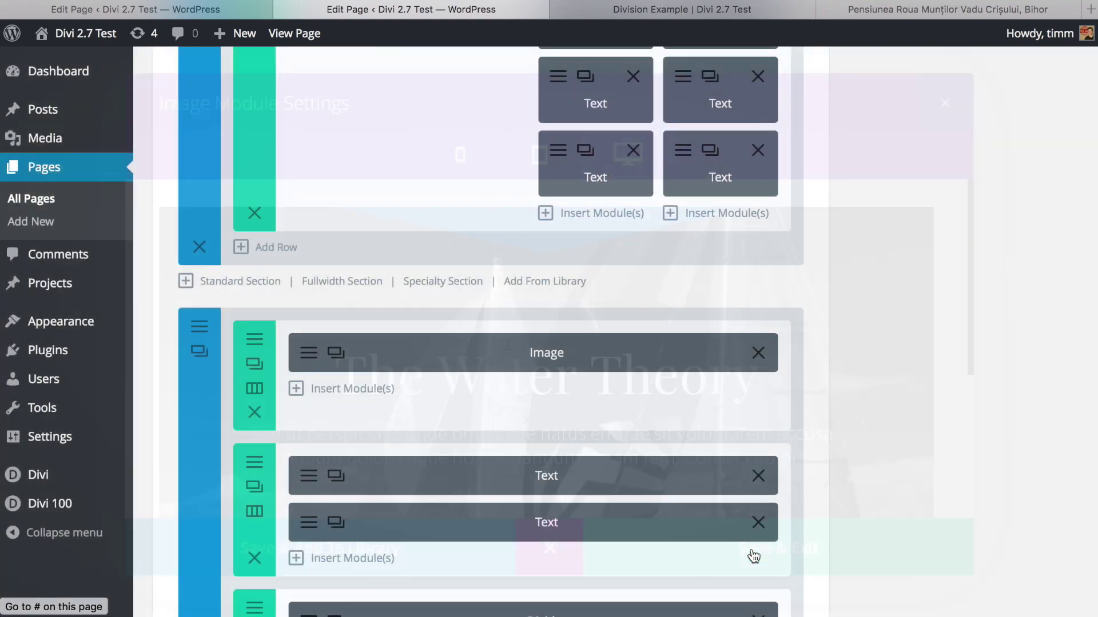
- Update the page and view the live Division Test Before page
key("Home")
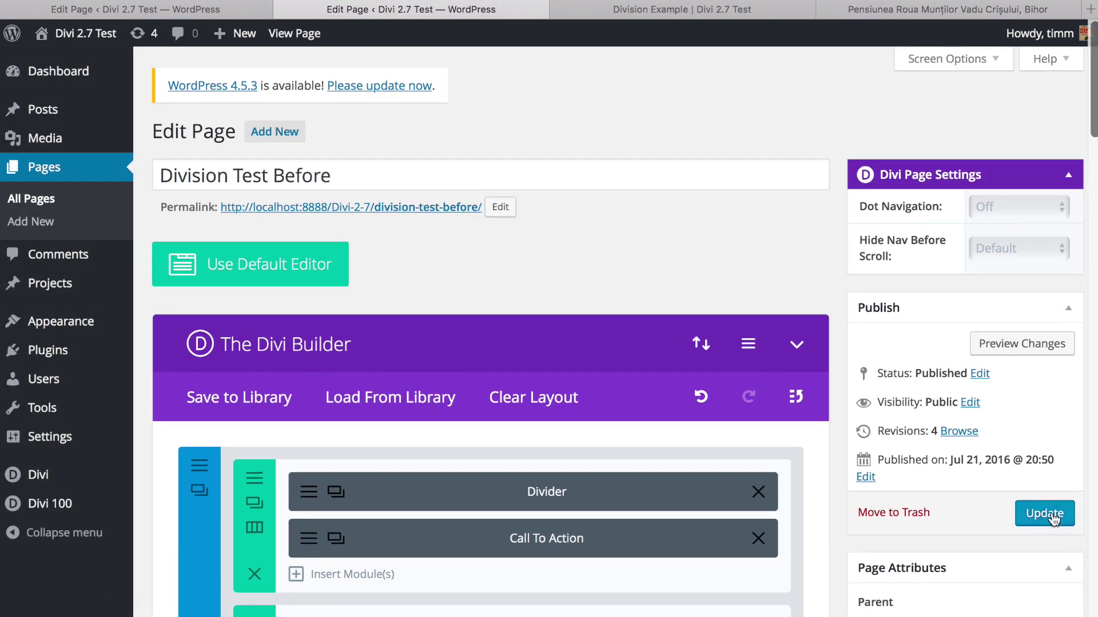
left_click(1053, 515)
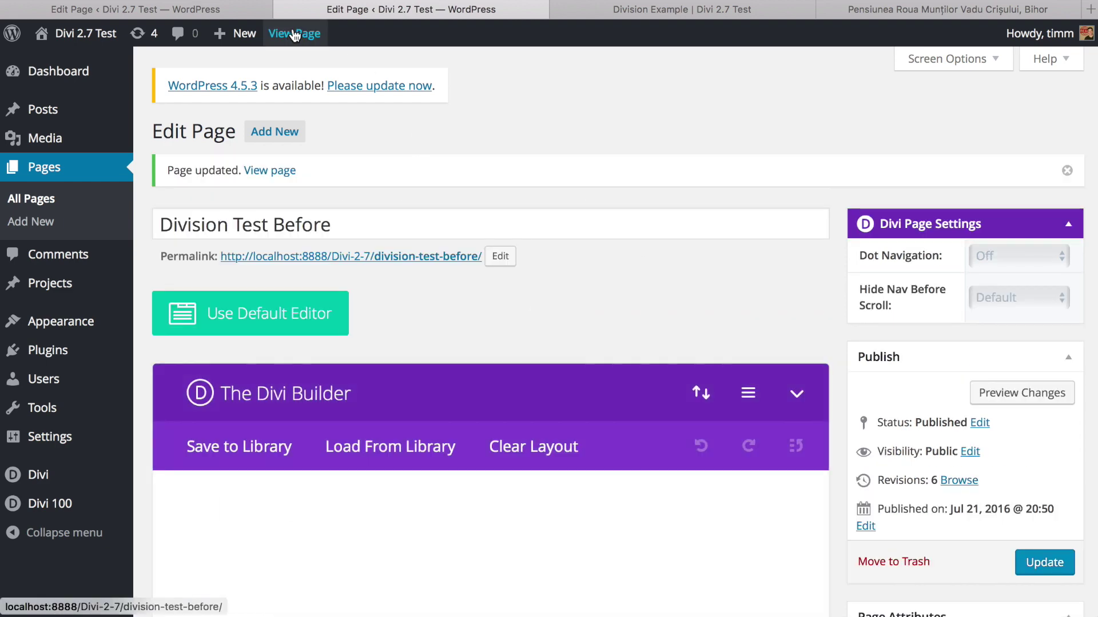
left_click(293, 34)
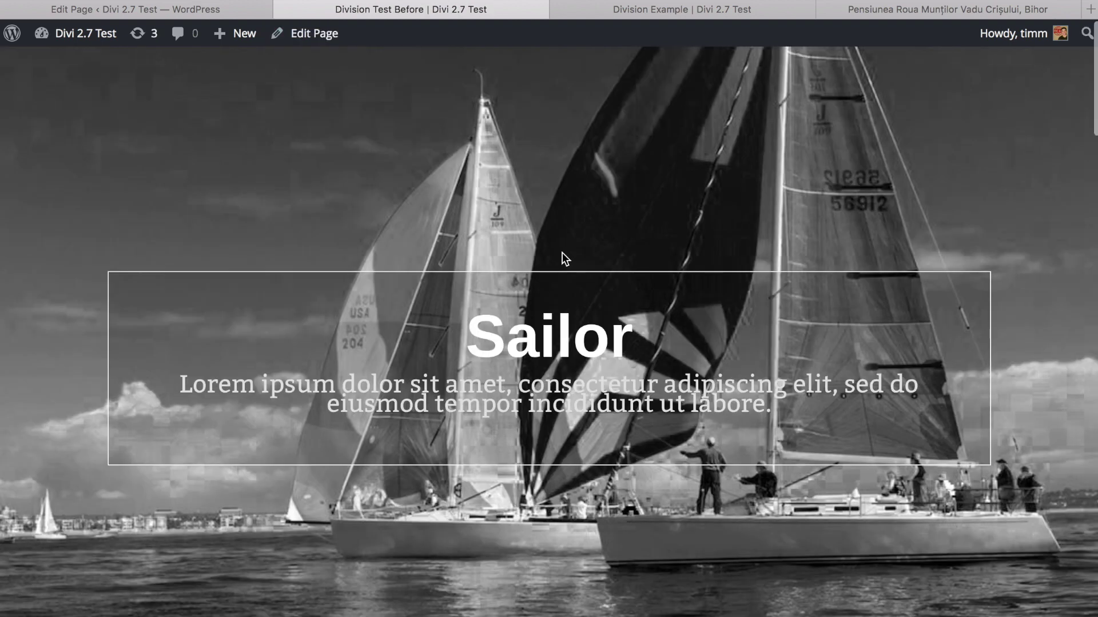
scroll(562, 252, "down", 5)
scroll(561, 257, "down", 3)
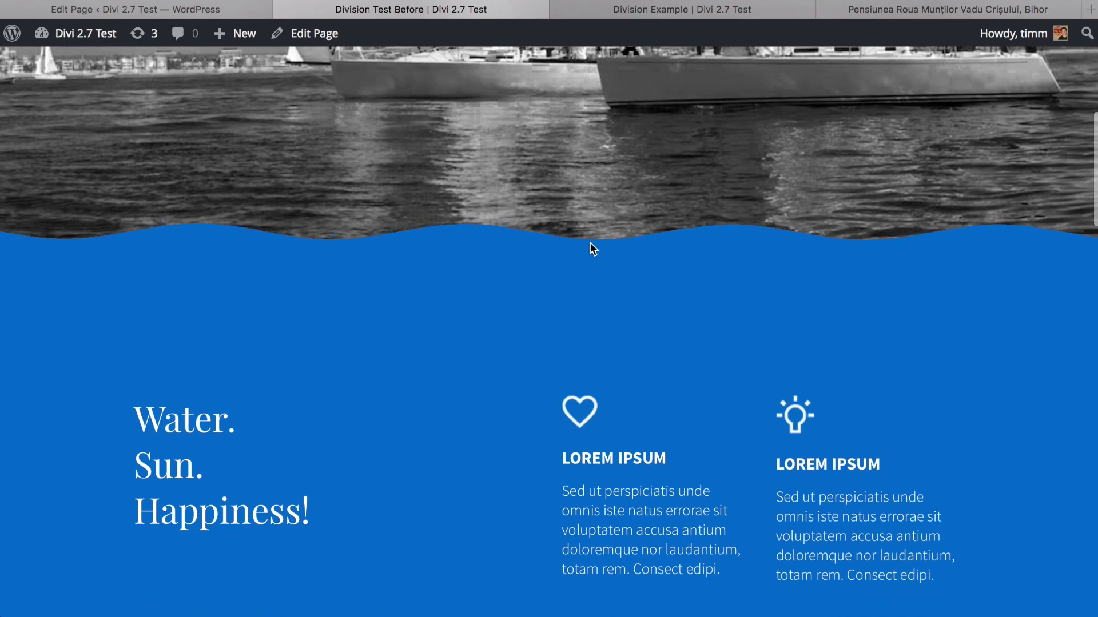
scroll(687, 196, "down", 10)
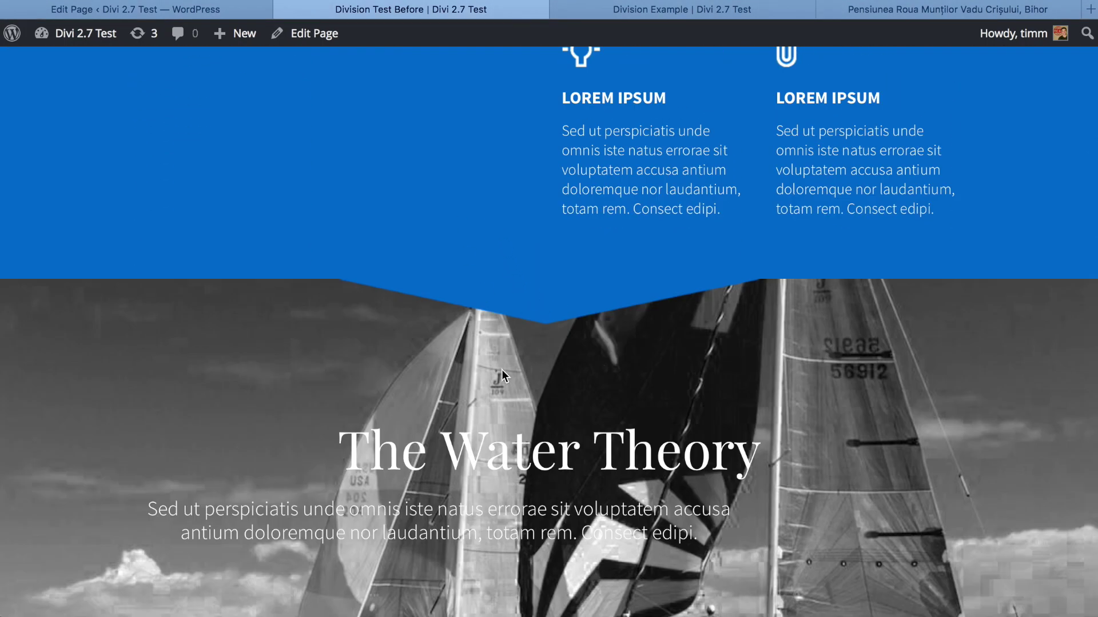
scroll(502, 369, "up", 2)
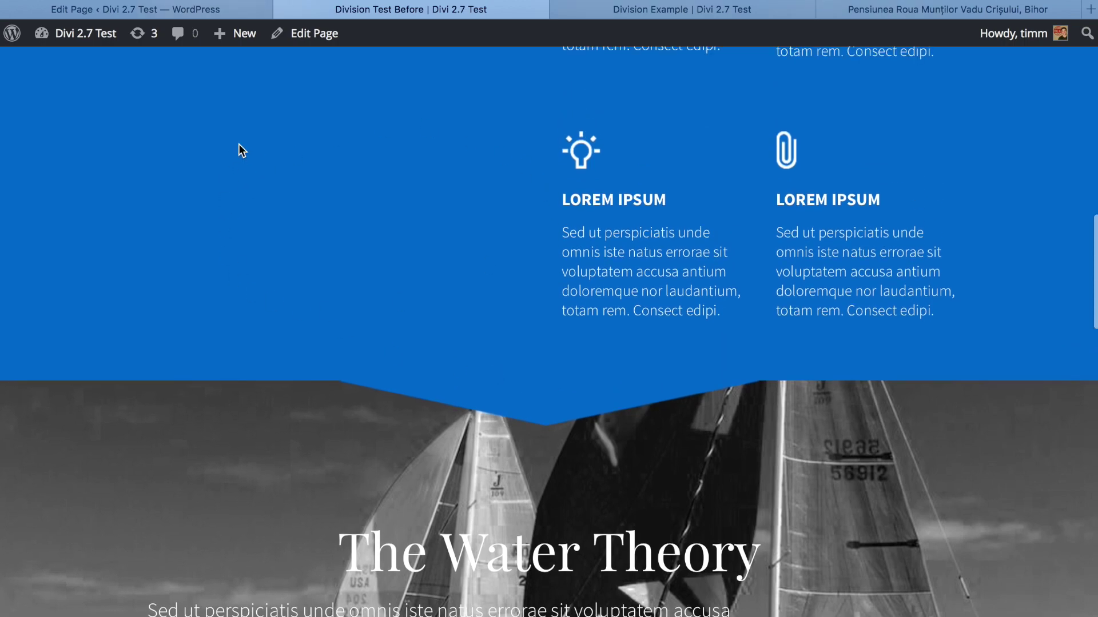
scroll(307, 198, "down", 6)
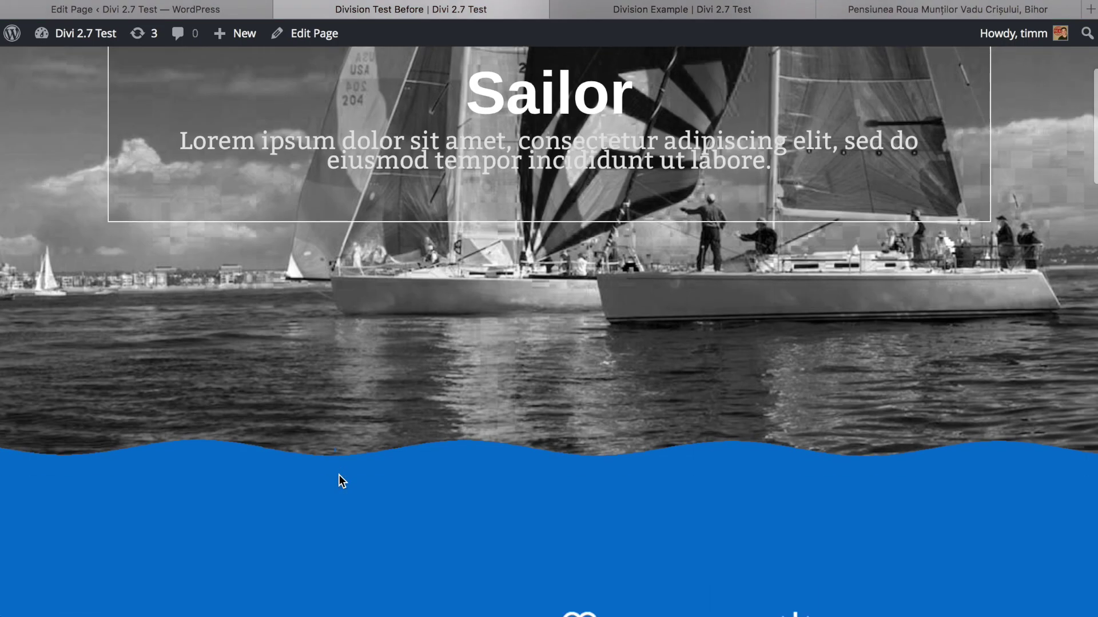